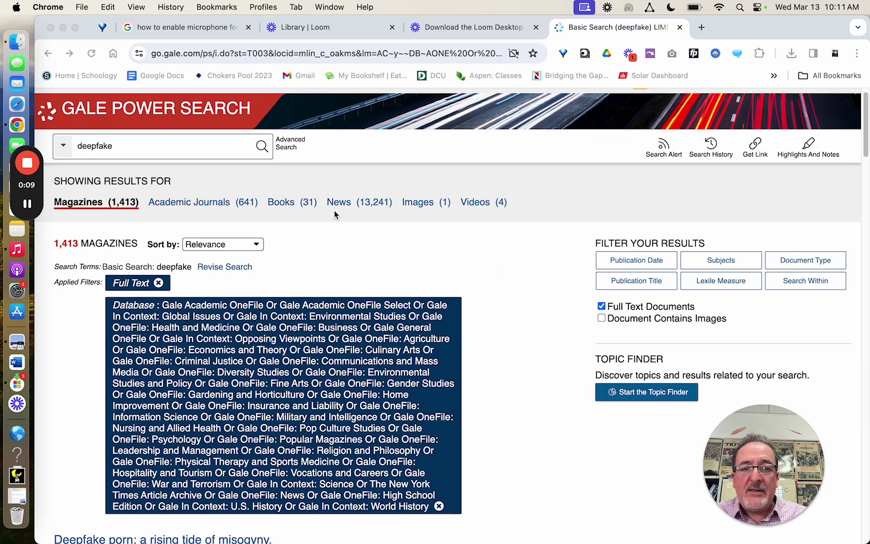
- Rerun the search as the two words 'deep fake', giving 571 academic journal results
left_click(130, 148)
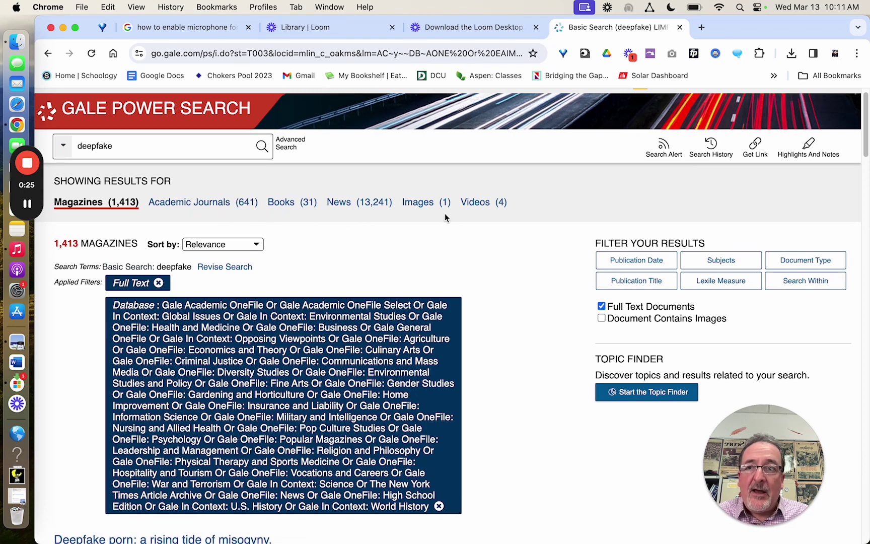
left_click(101, 147)
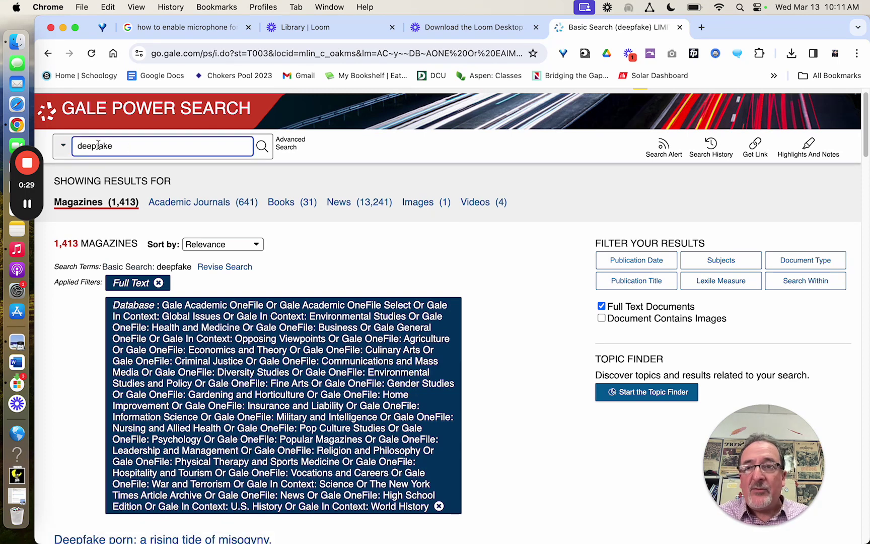
left_click(98, 146)
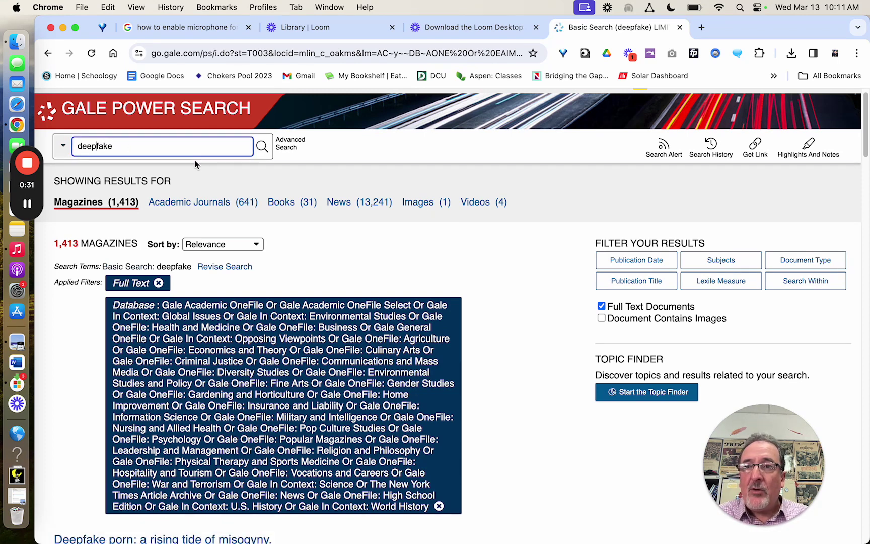
left_click(186, 148)
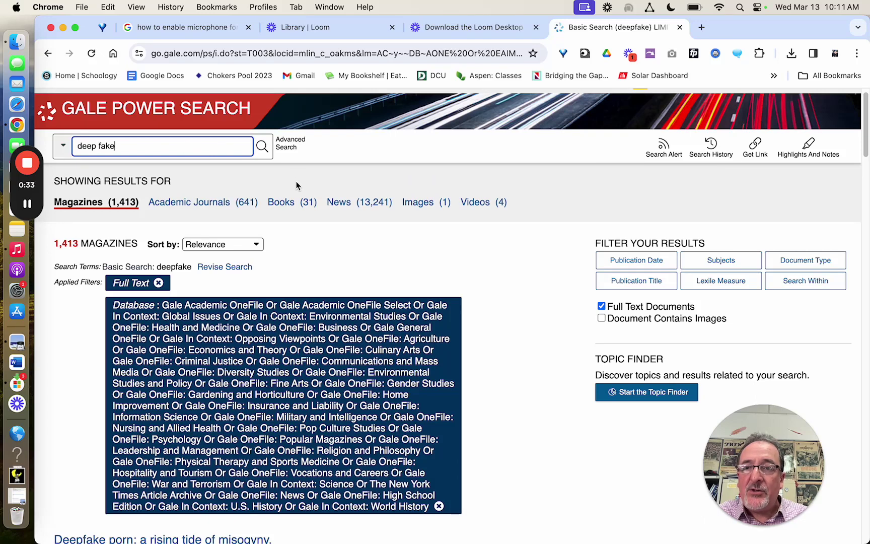
left_click(262, 150)
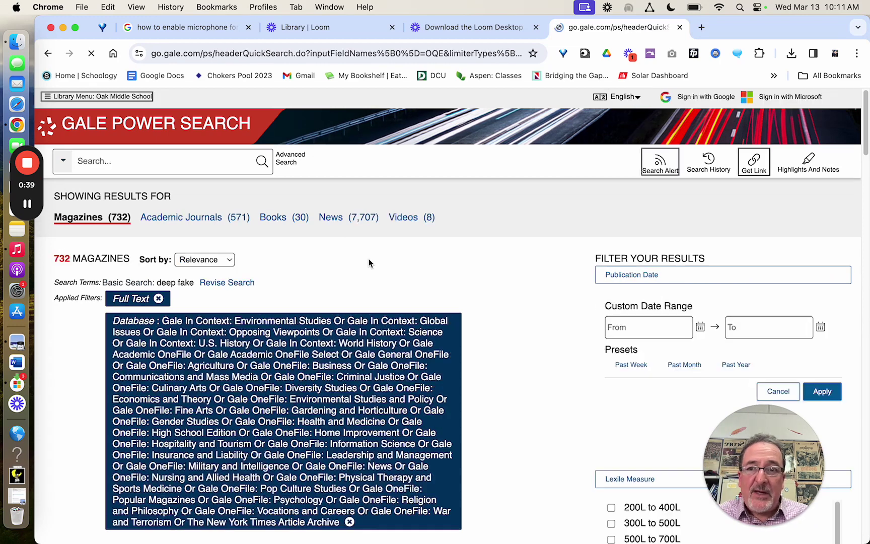
scroll(345, 266, "down", 2)
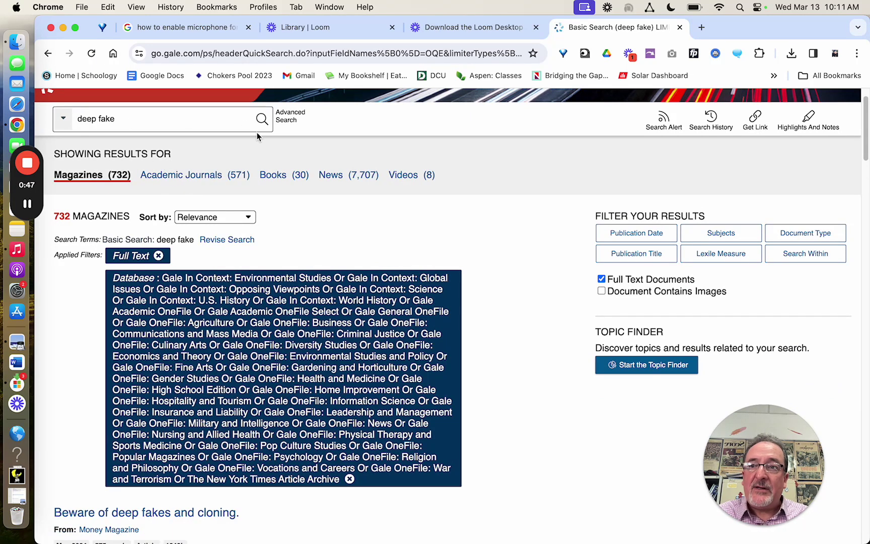
left_click(287, 119)
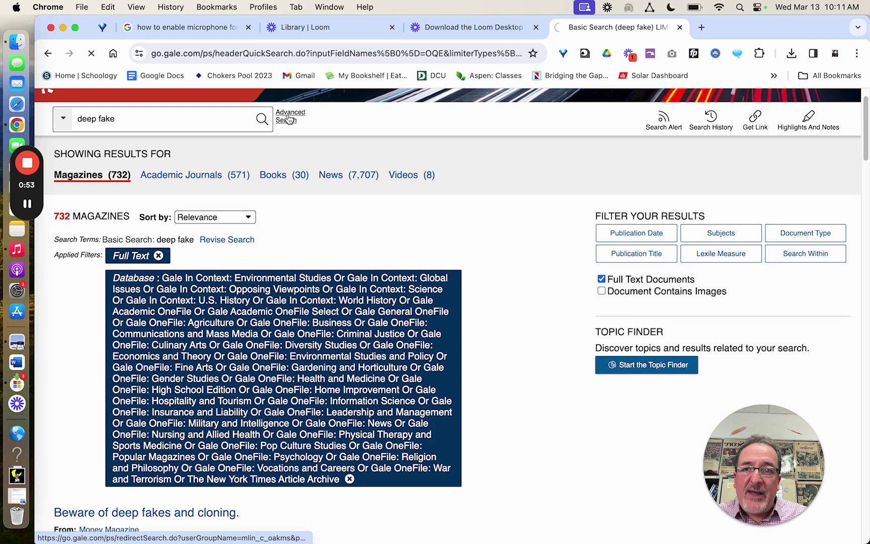
- Enter 'deepfake' as the first Advanced Search term, leaving its field set to Keyword
scroll(309, 234, "down", 2)
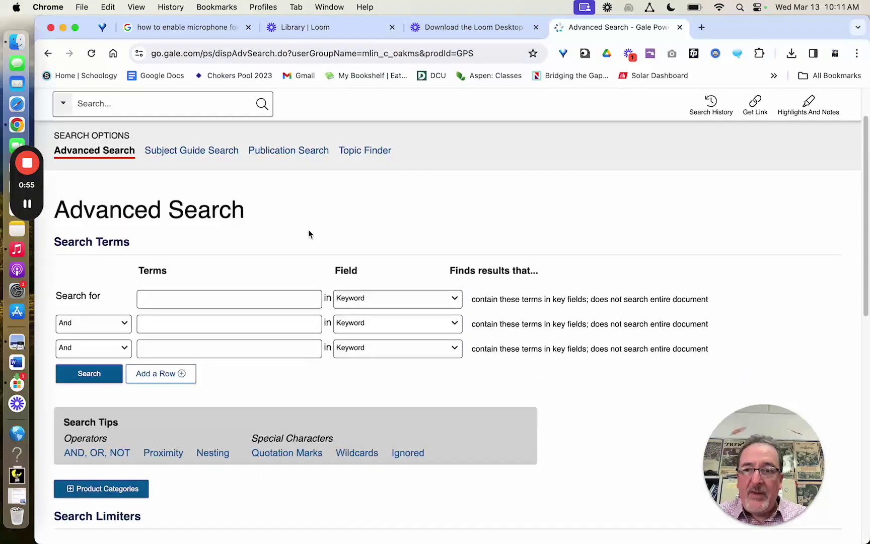
left_click(241, 278)
type("de")
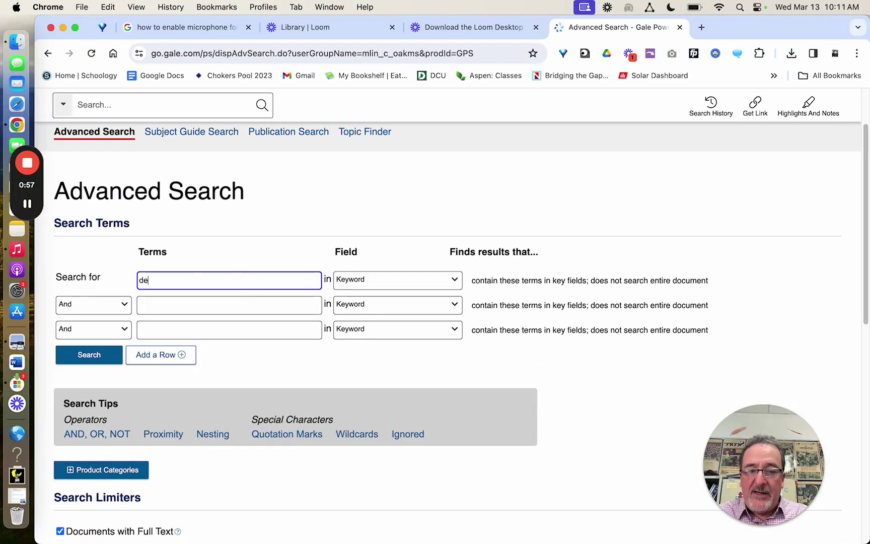
type("epfake")
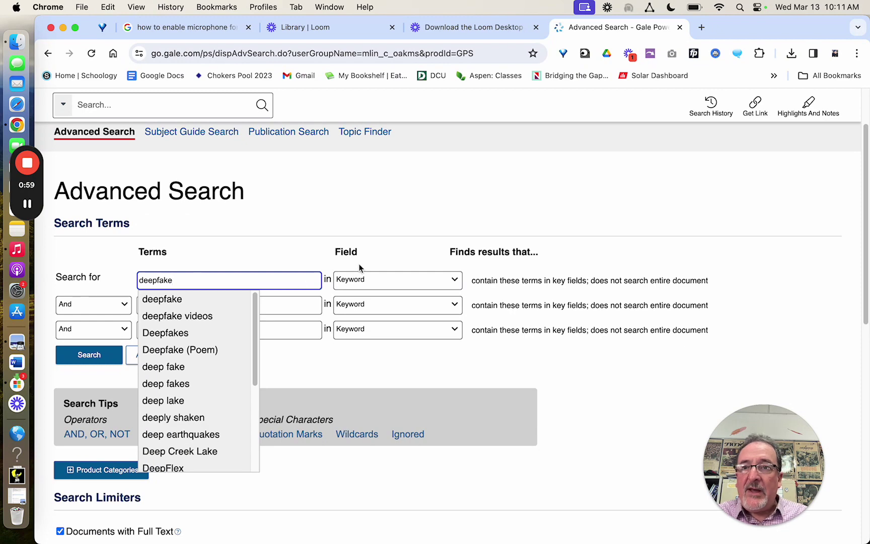
scroll(359, 267, "down", 4)
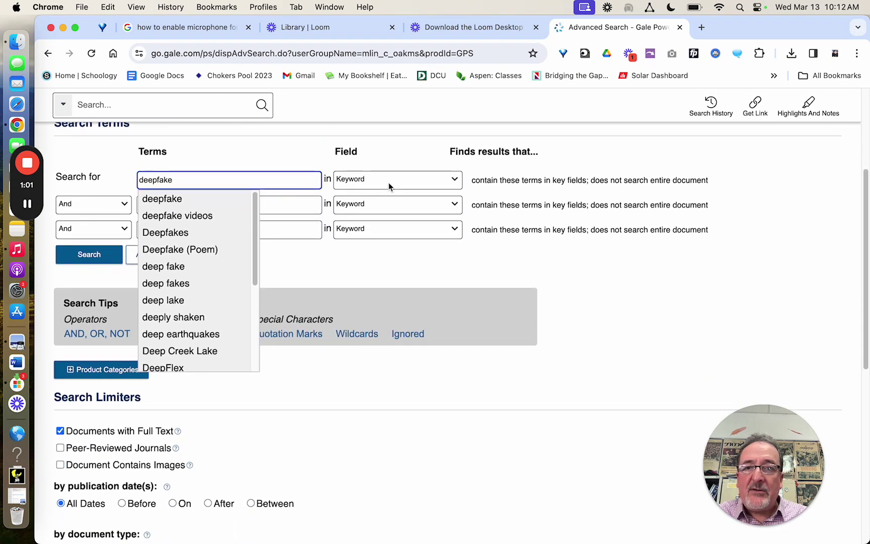
left_click(456, 179)
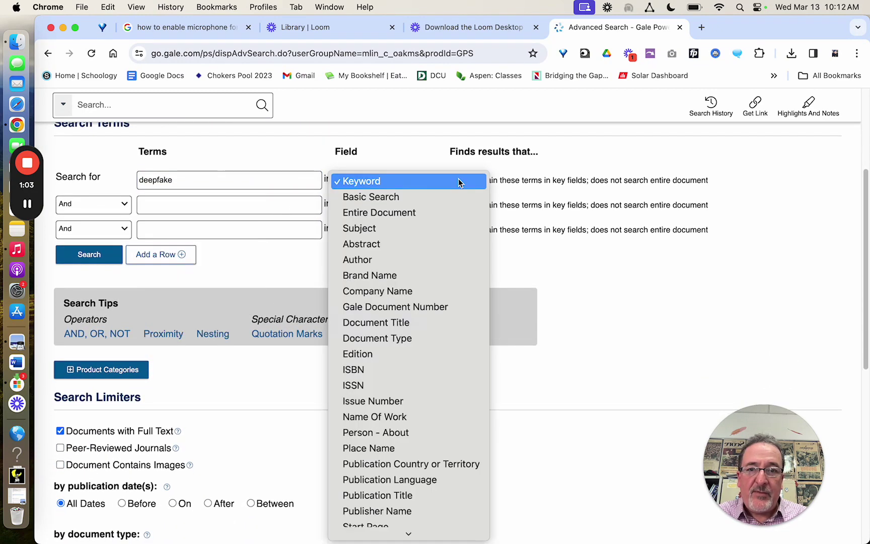
left_click(503, 183)
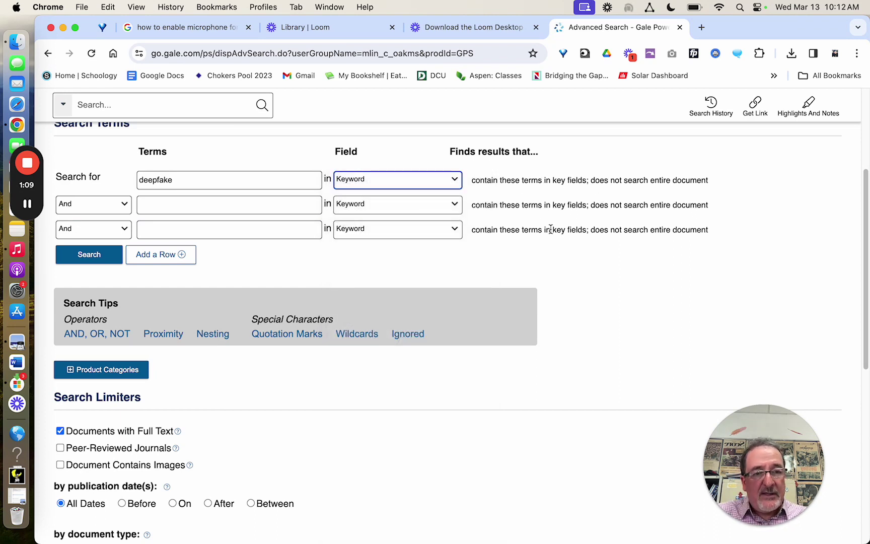
left_click(455, 183)
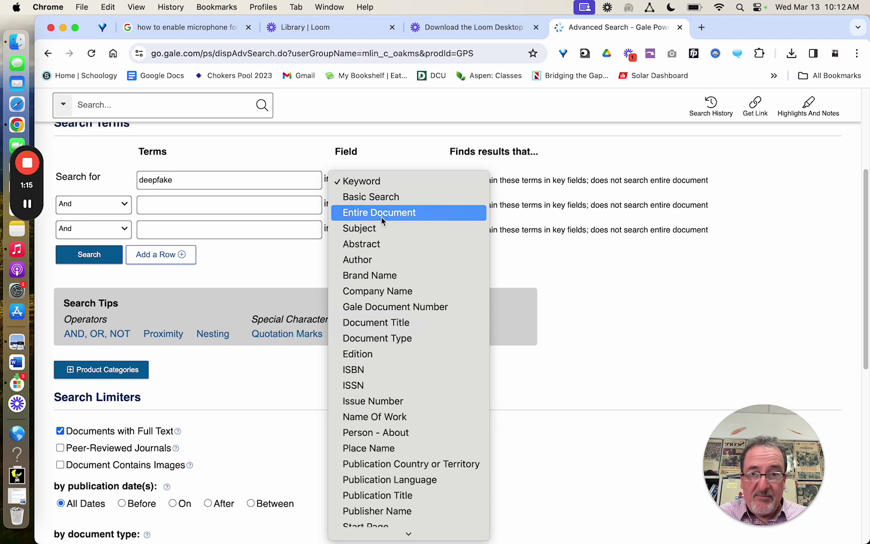
left_click(104, 210)
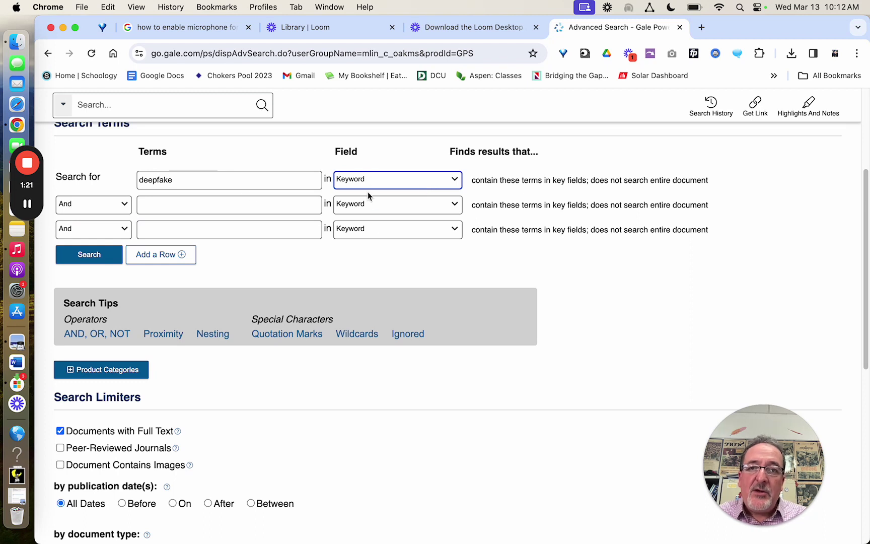
left_click(456, 179)
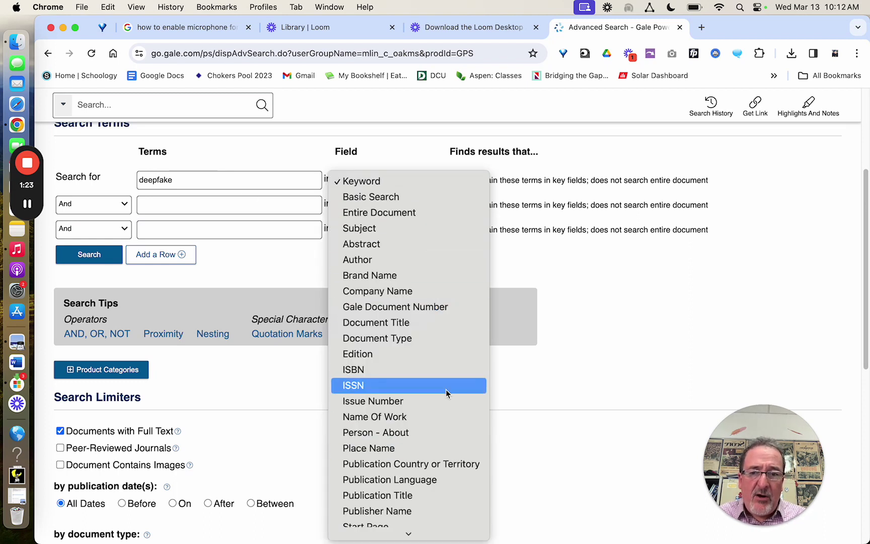
scroll(446, 390, "down", 2)
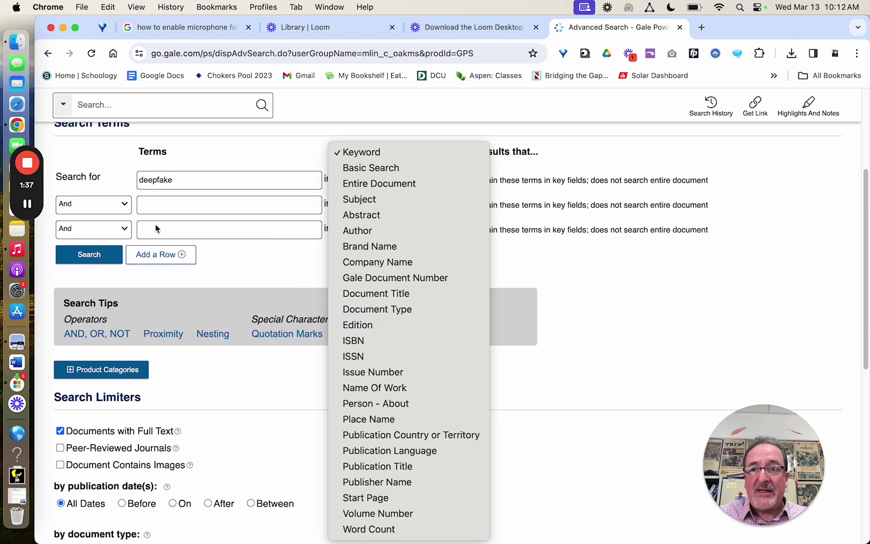
left_click(122, 204)
- Leave the second search row combined with And
left_click(124, 206)
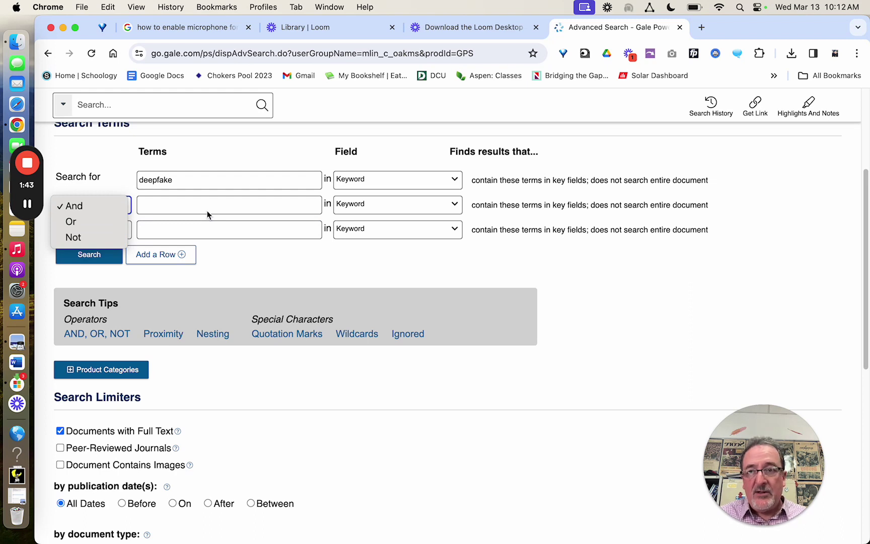
left_click(318, 255)
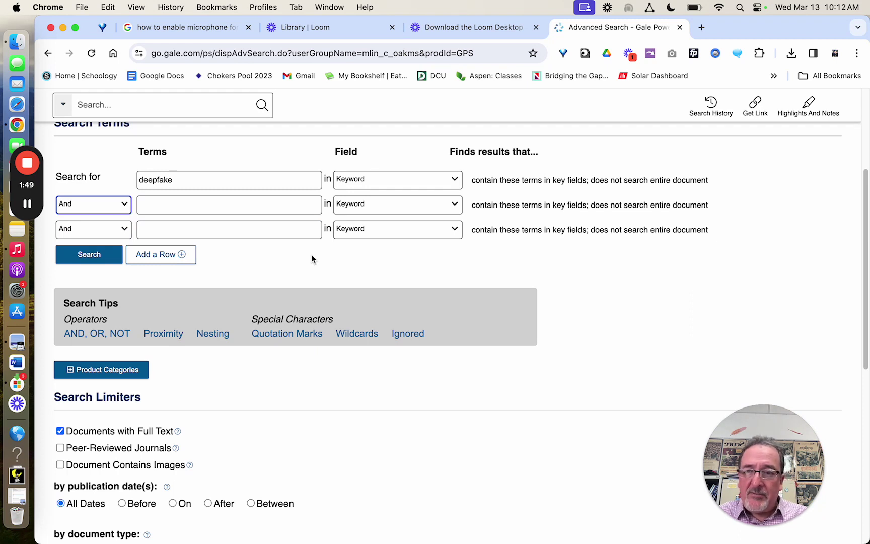
scroll(331, 388, "down", 1)
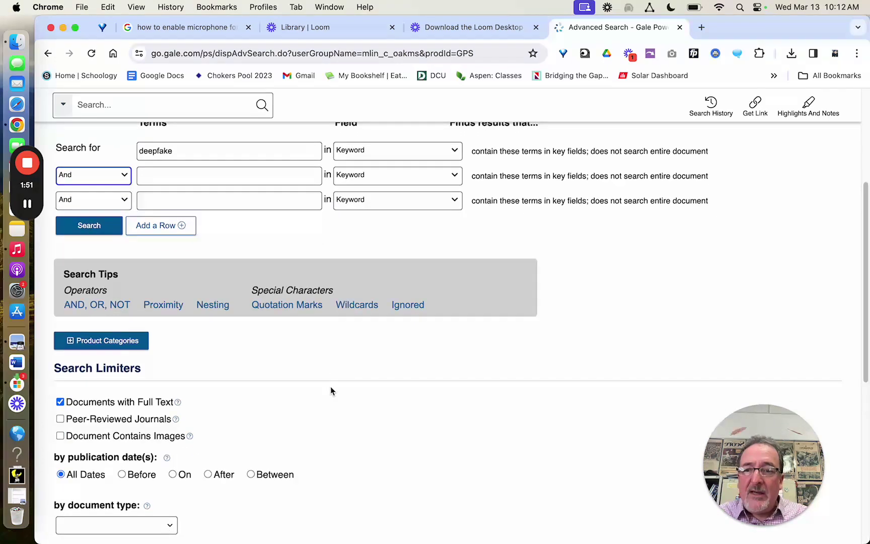
scroll(331, 388, "down", 15)
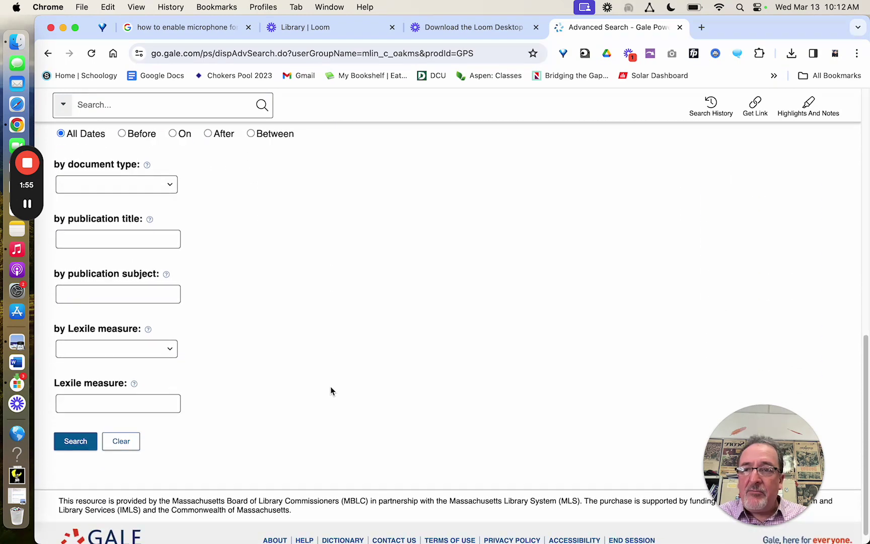
scroll(331, 391, "up", 2)
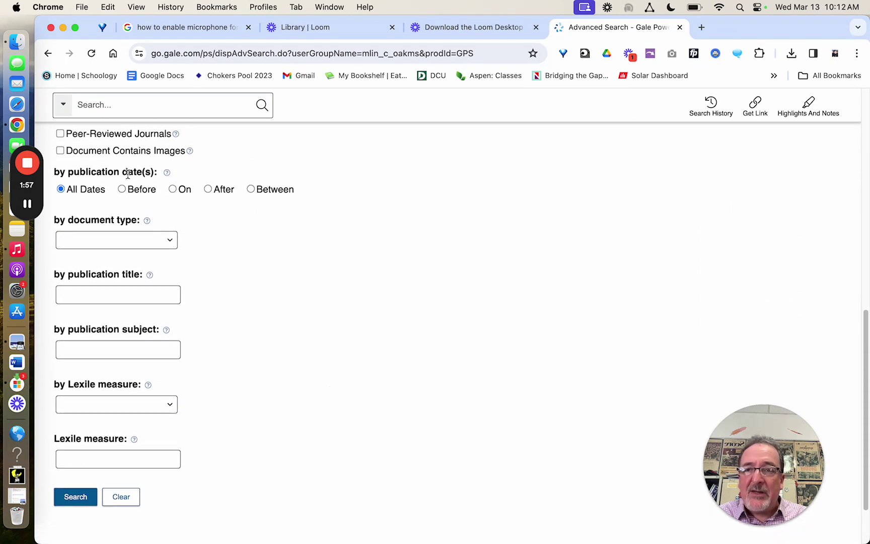
- Limit the publication date to after 2022 and run the advanced search
left_click(216, 190)
left_click(214, 213)
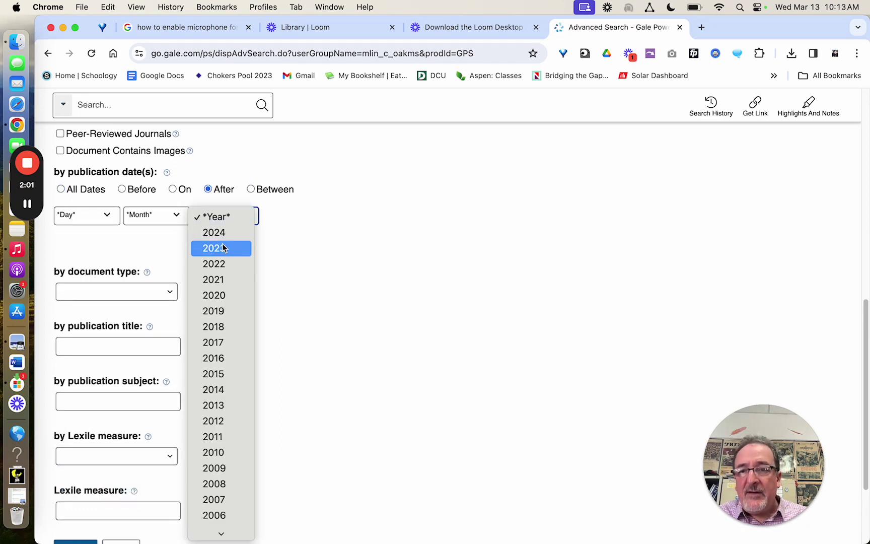
left_click(225, 264)
scroll(360, 244, "up", 10)
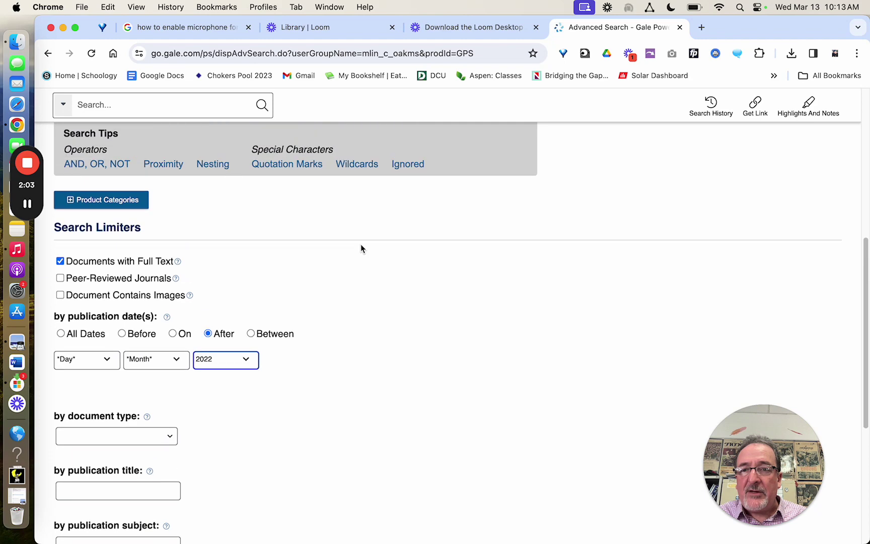
scroll(302, 447, "down", 2)
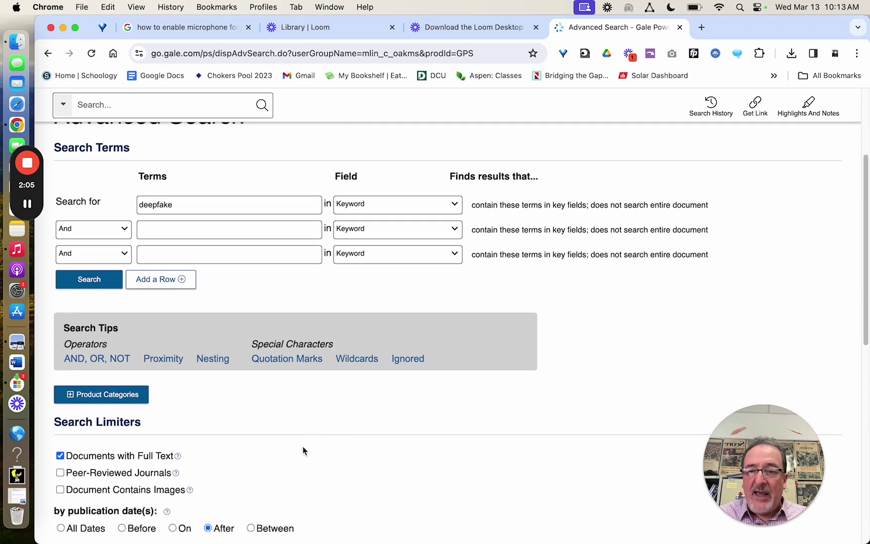
scroll(303, 447, "down", 15)
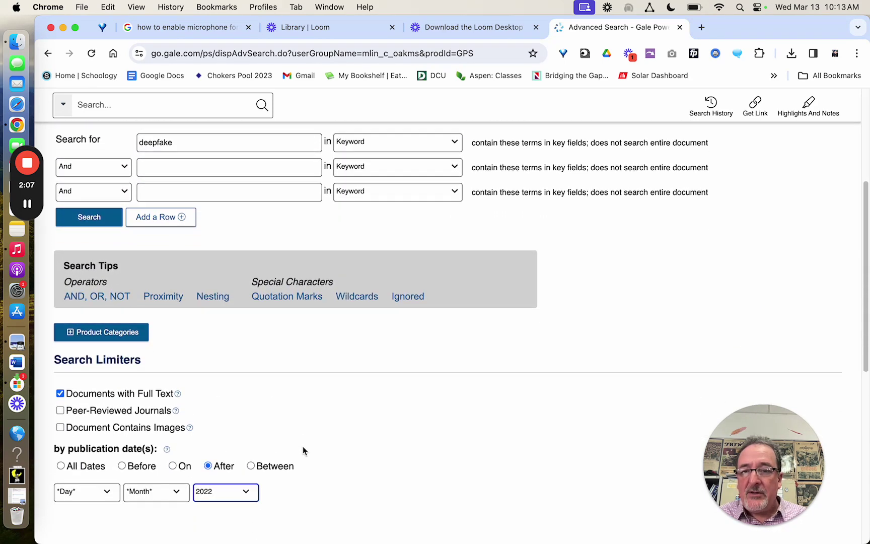
left_click(81, 424)
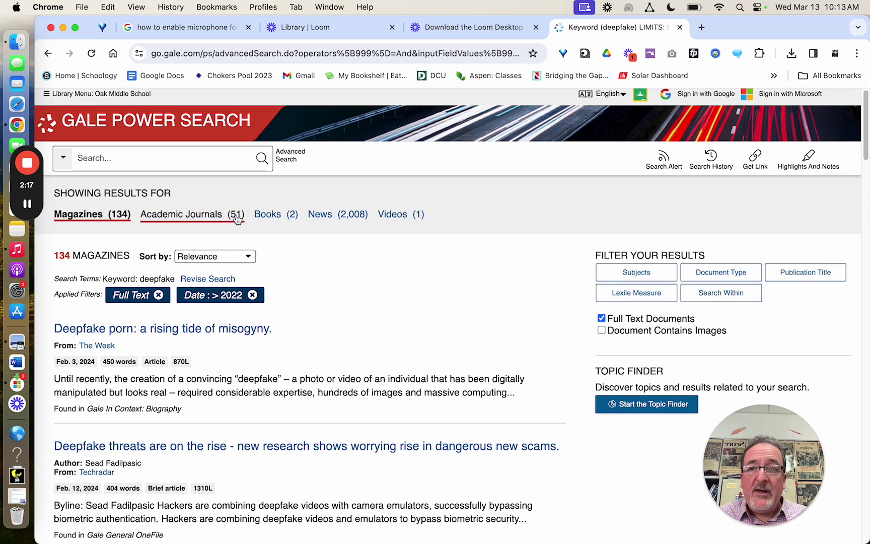
- Scroll through the 134 magazine results, then switch to the Academic Journals (51) results
scroll(334, 267, "down", 3)
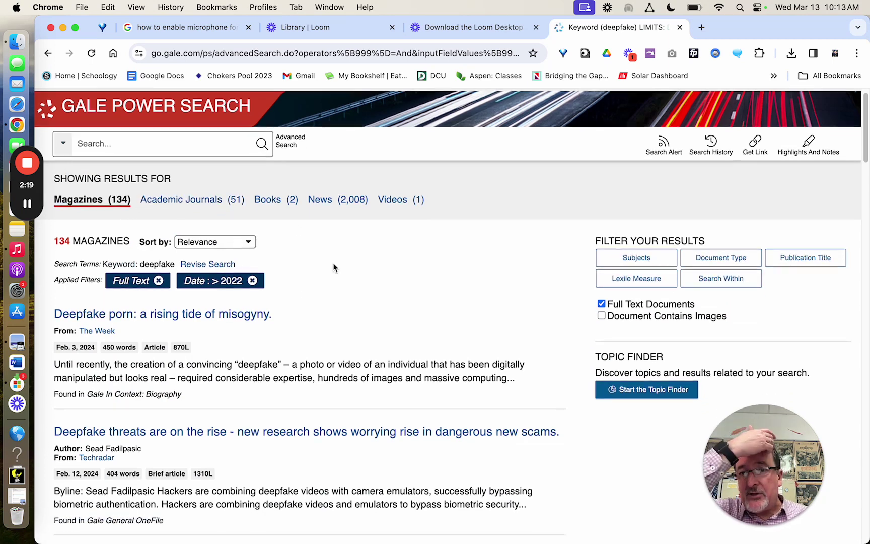
scroll(334, 267, "up", 3)
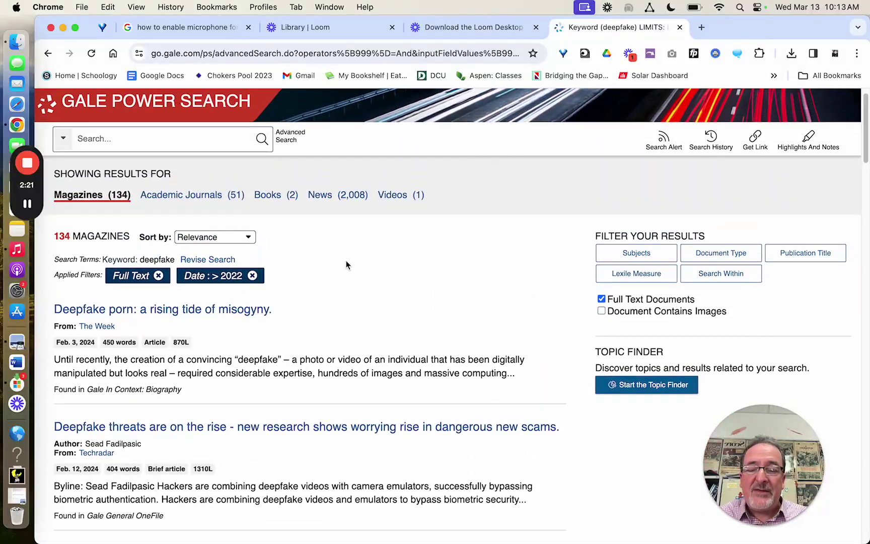
scroll(346, 262, "down", 7)
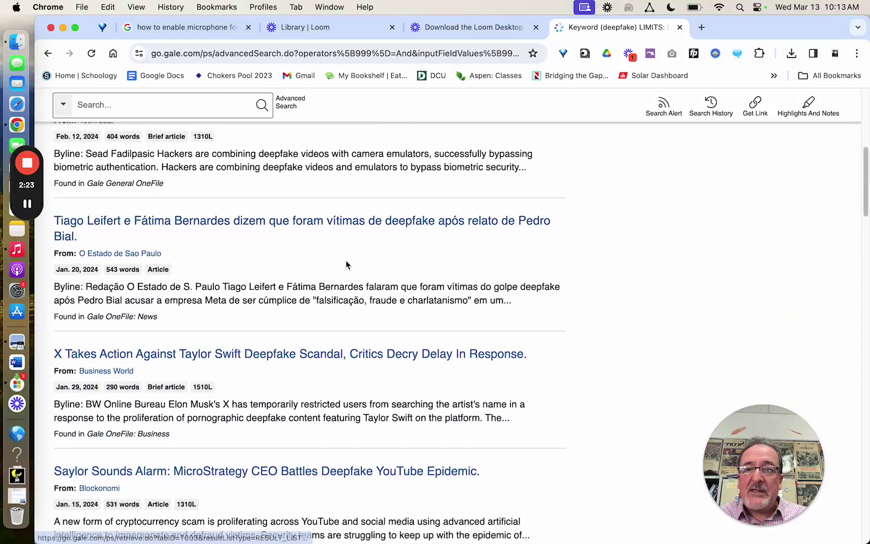
scroll(260, 267, "up", 2)
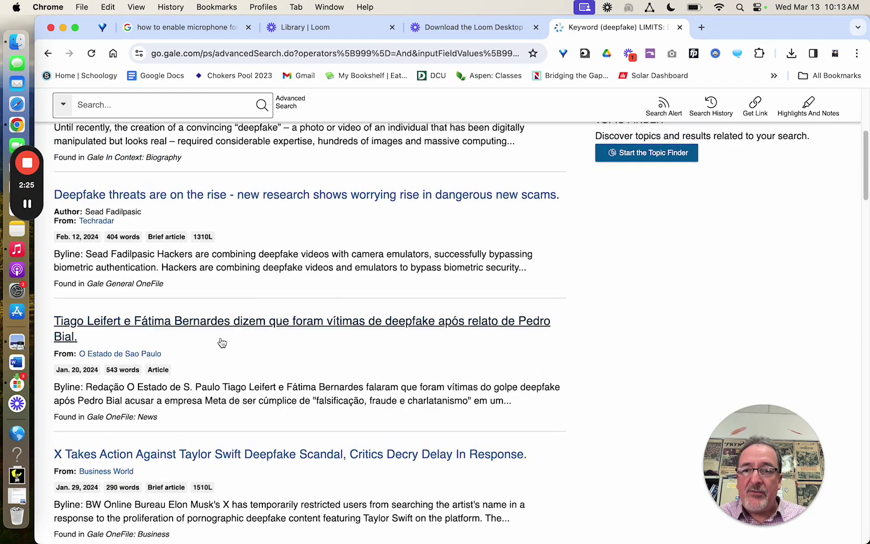
scroll(287, 366, "down", 3)
scroll(287, 366, "up", 8)
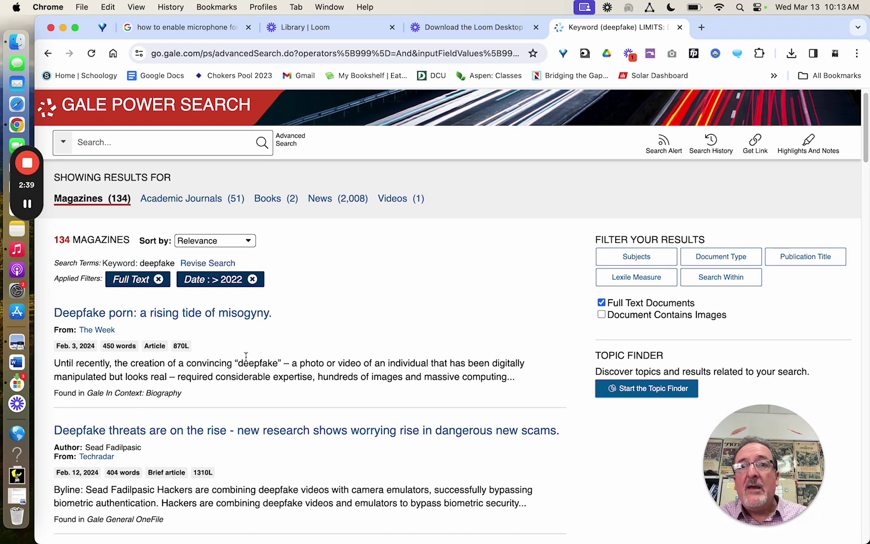
left_click(204, 202)
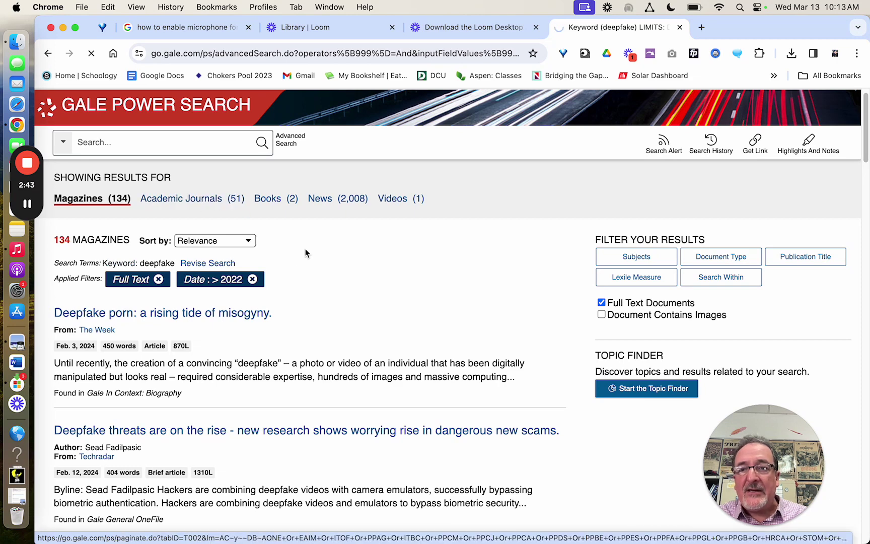
- Open the first journal result, the graph neural network deep fake video detection article
scroll(308, 255, "down", 2)
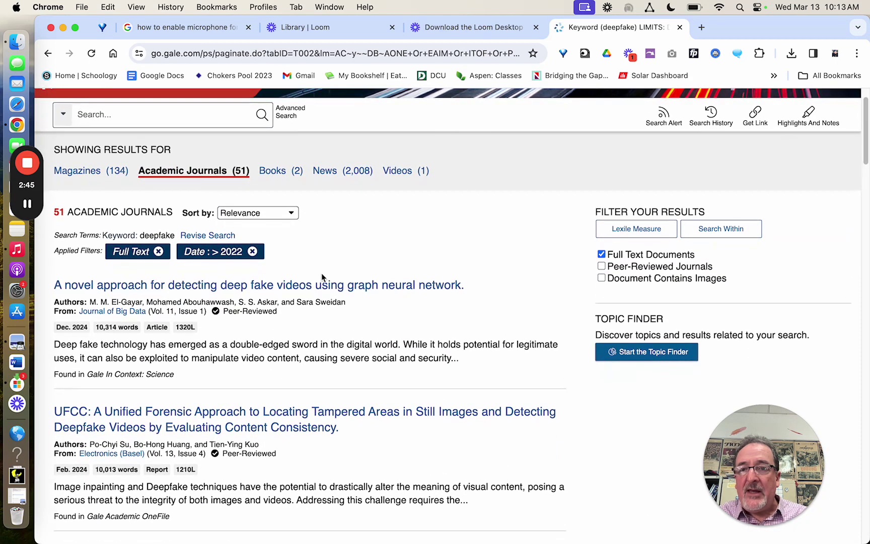
left_click(217, 292)
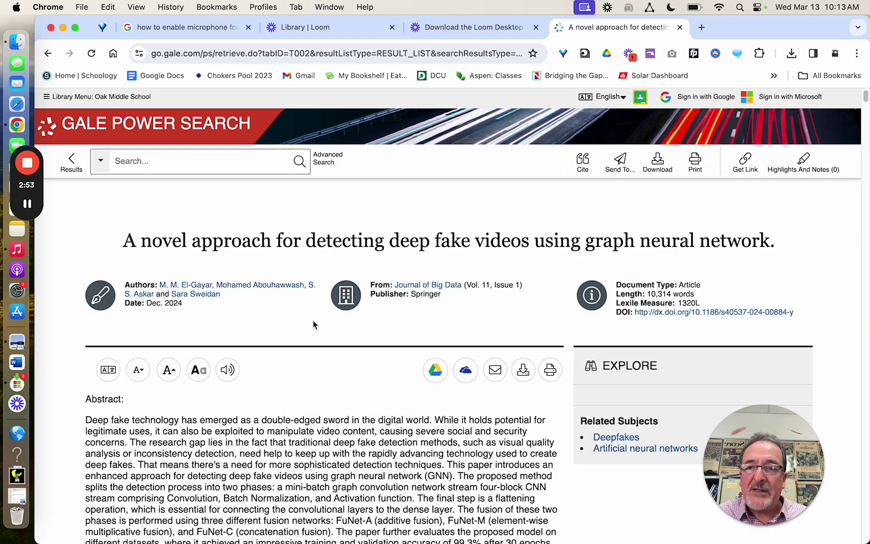
scroll(313, 325, "down", 2)
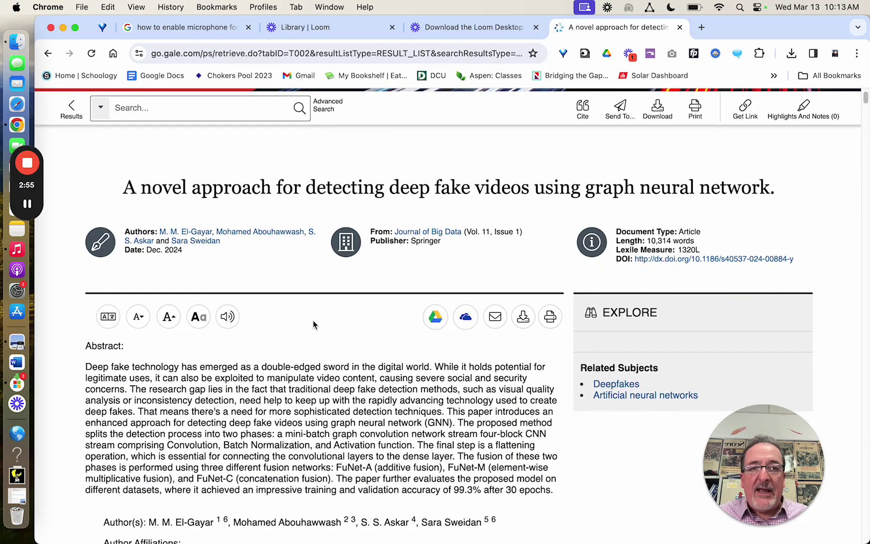
scroll(314, 322, "down", 1)
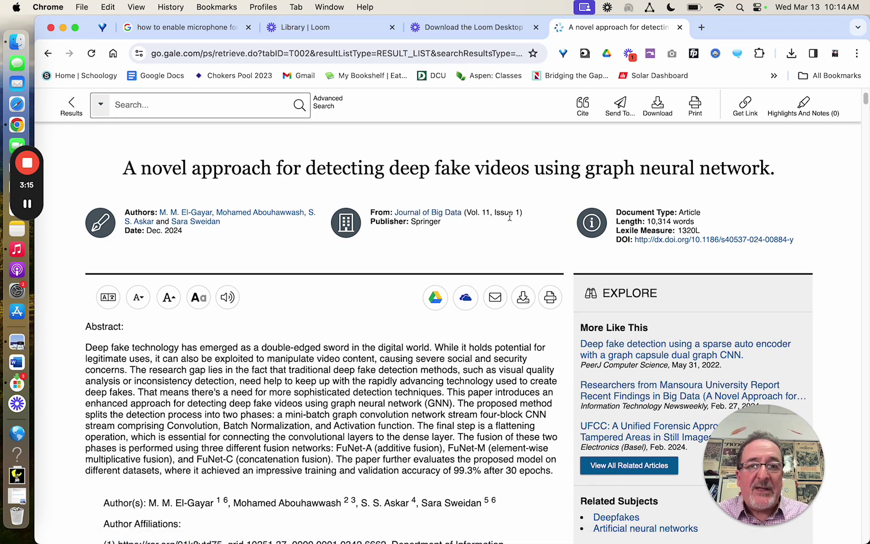
left_click(417, 214)
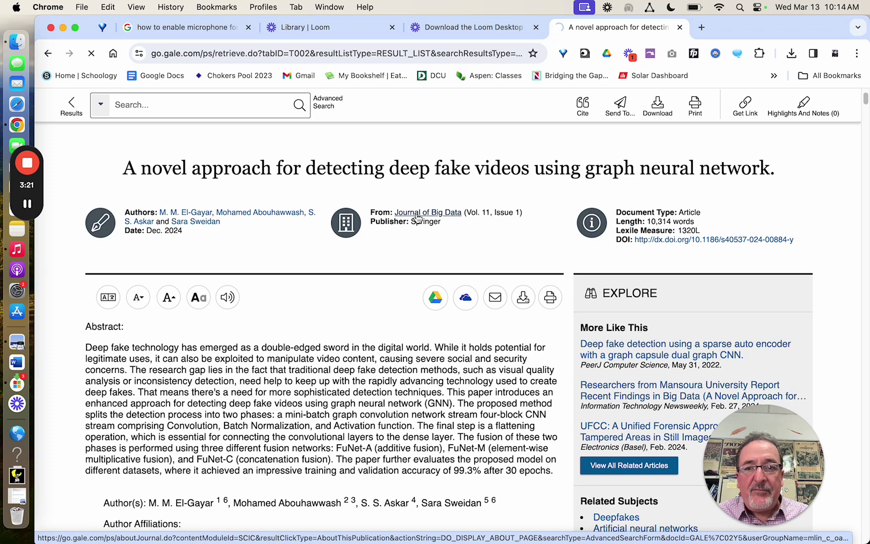
- Review the Journal of Big Data details (peer-reviewed, quarterly, Springer), then return to the article
scroll(361, 259, "down", 2)
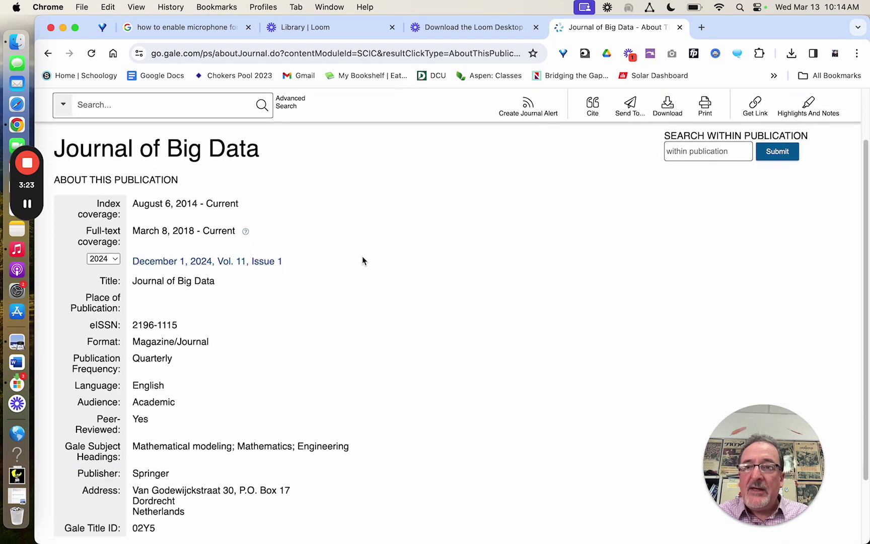
scroll(222, 344, "down", 2)
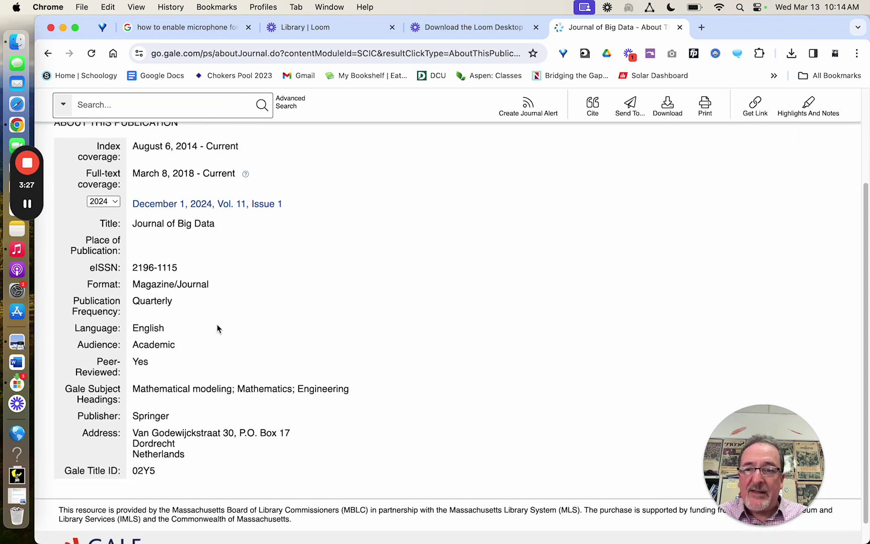
scroll(192, 361, "down", 1)
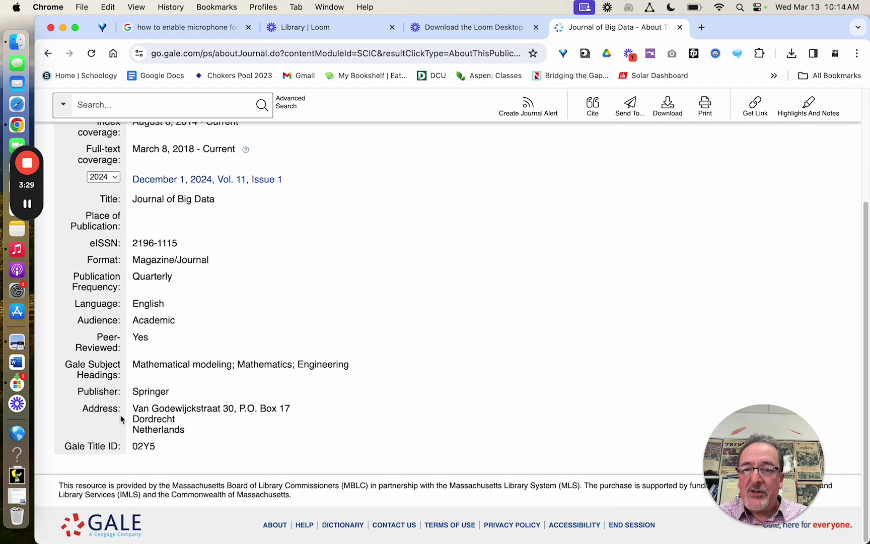
scroll(326, 379, "up", 1)
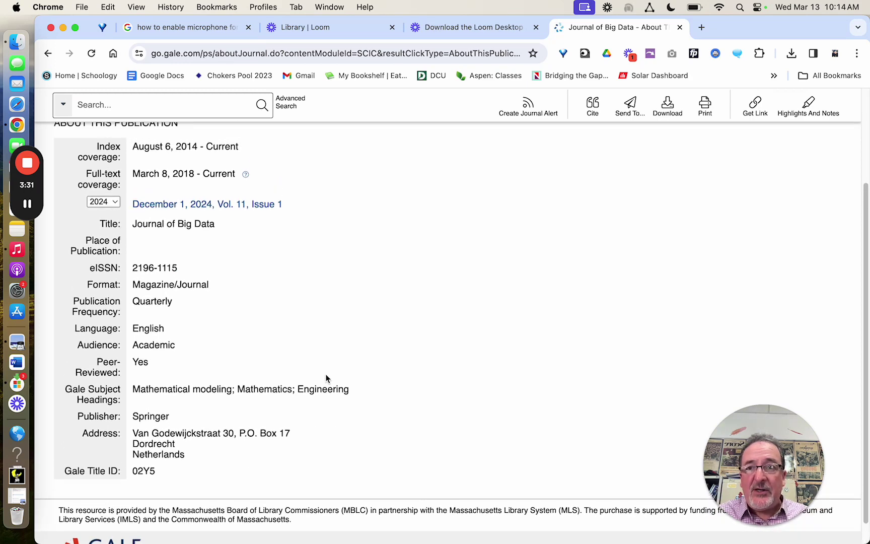
scroll(326, 378, "up", 5)
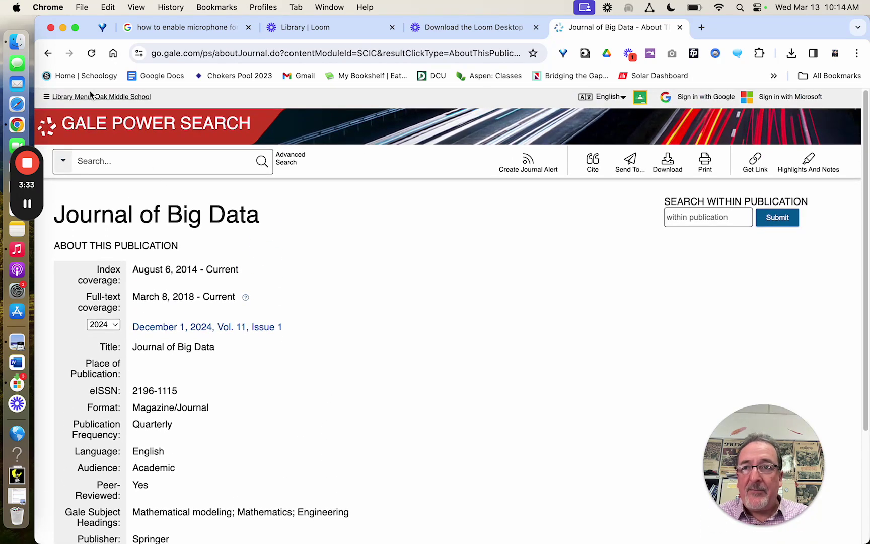
left_click(48, 54)
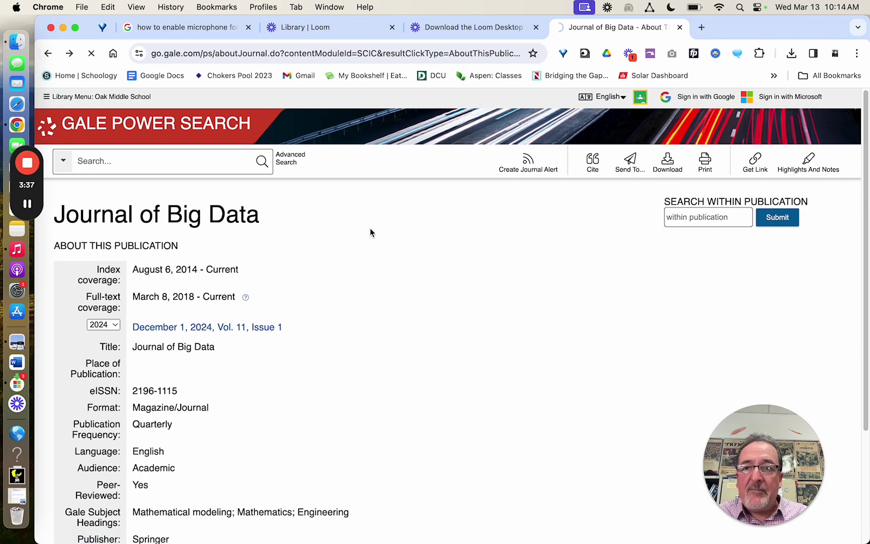
- Scroll down to the article's MLA 9th Edition citation and highlight its NA page value
scroll(388, 279, "down", 5)
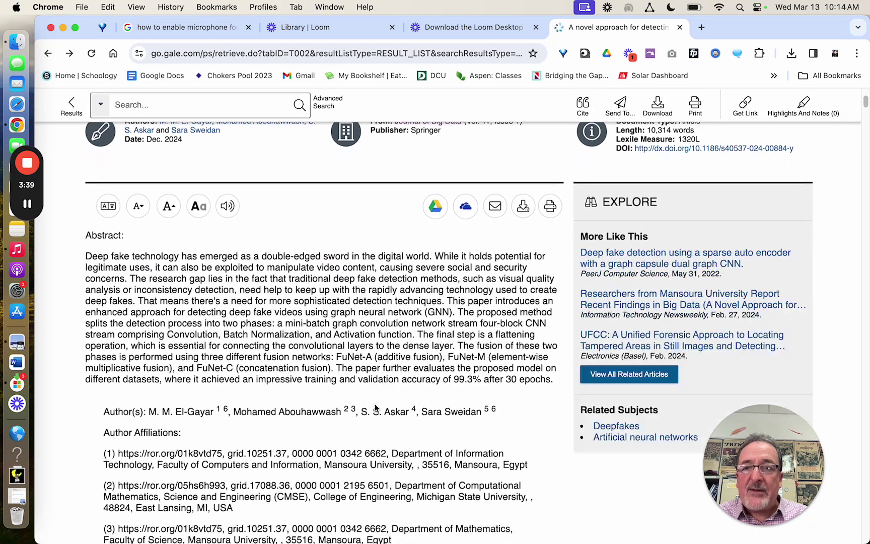
scroll(376, 407, "down", 15)
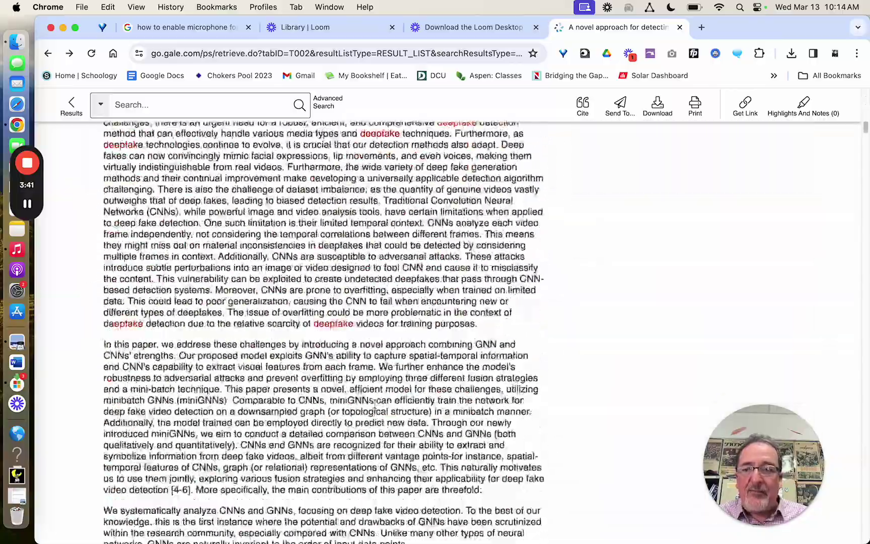
scroll(375, 407, "down", 15)
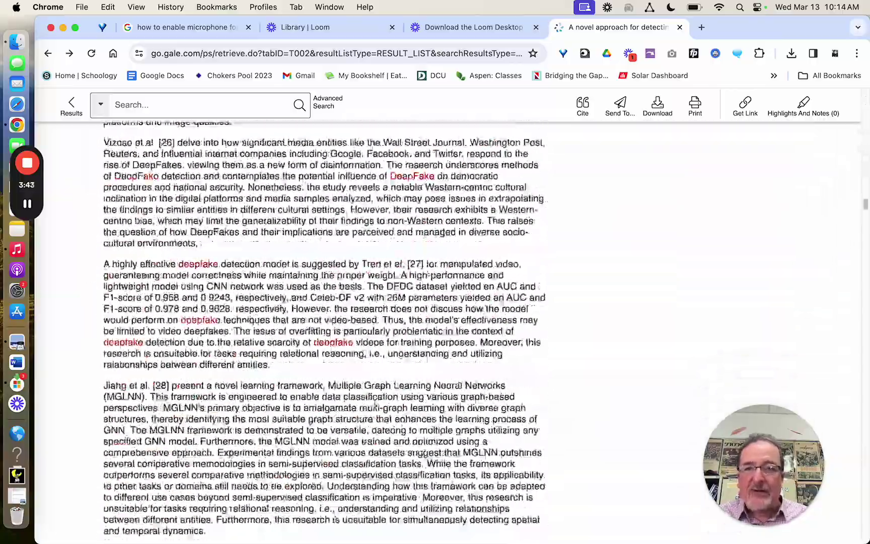
scroll(375, 405, "down", 15)
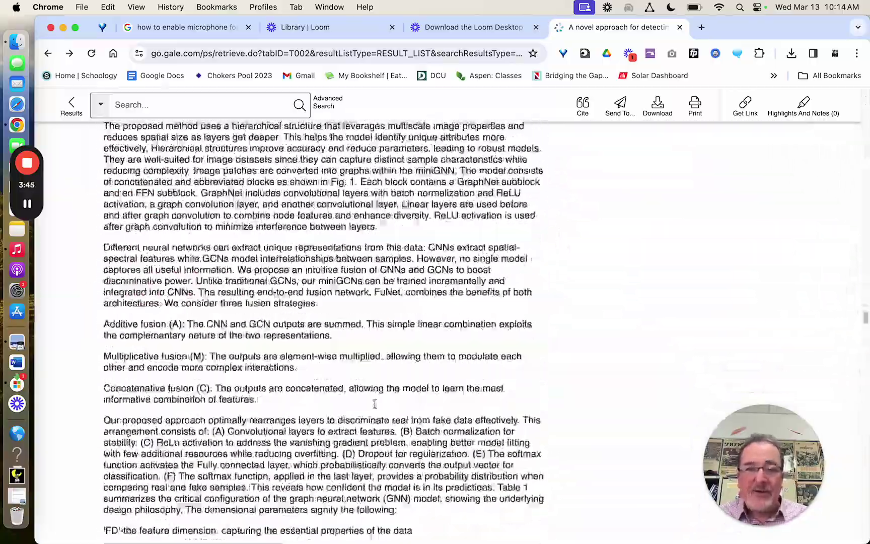
scroll(375, 407, "down", 20)
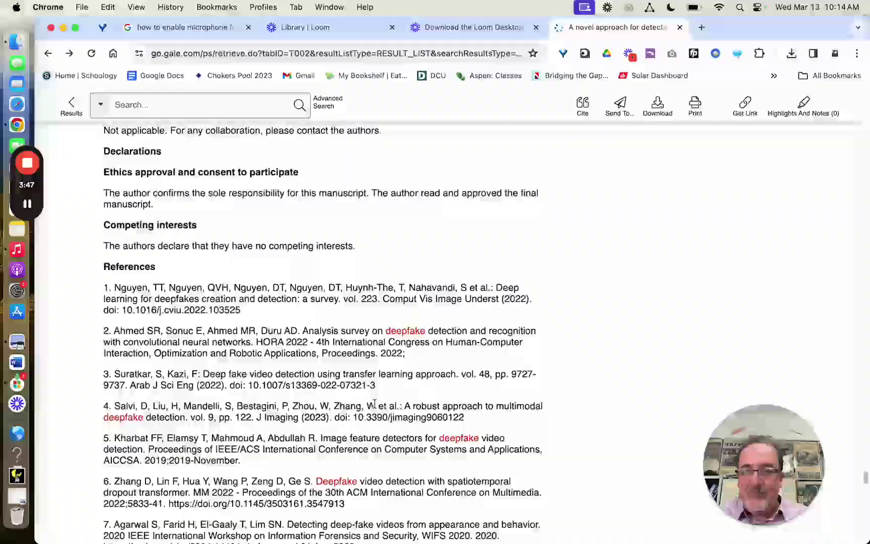
scroll(375, 406, "down", 5)
scroll(377, 406, "up", 3)
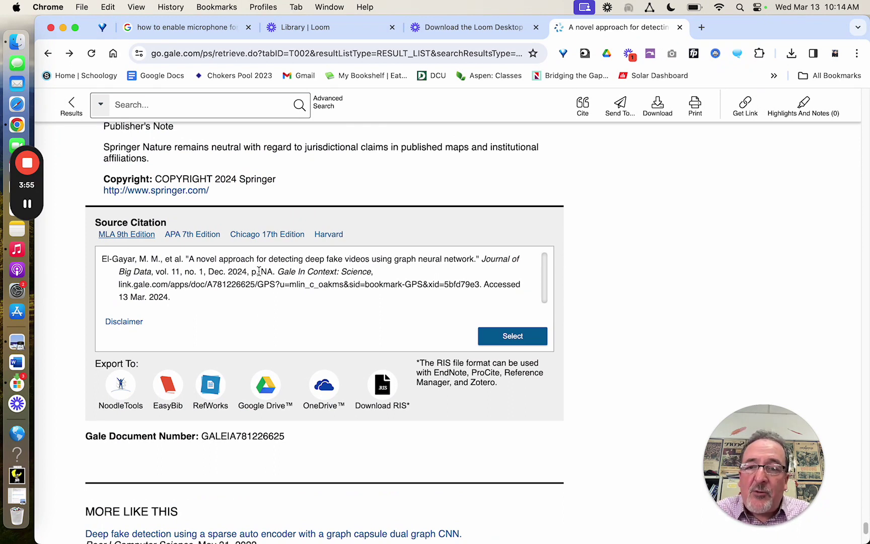
left_click_drag(259, 272, 268, 271)
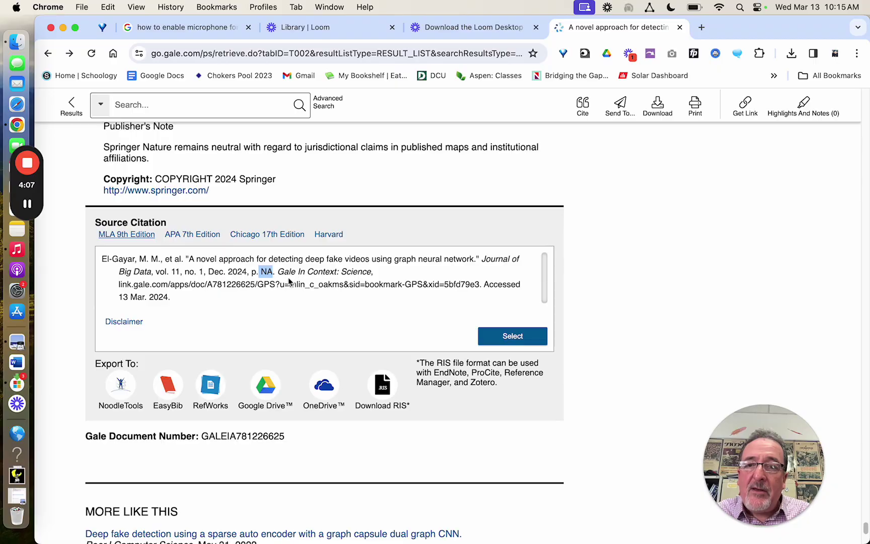
- Highlight 'Gale In Context: Science' in the citation, then scroll back up to the abstract
scroll(359, 267, "up", 15)
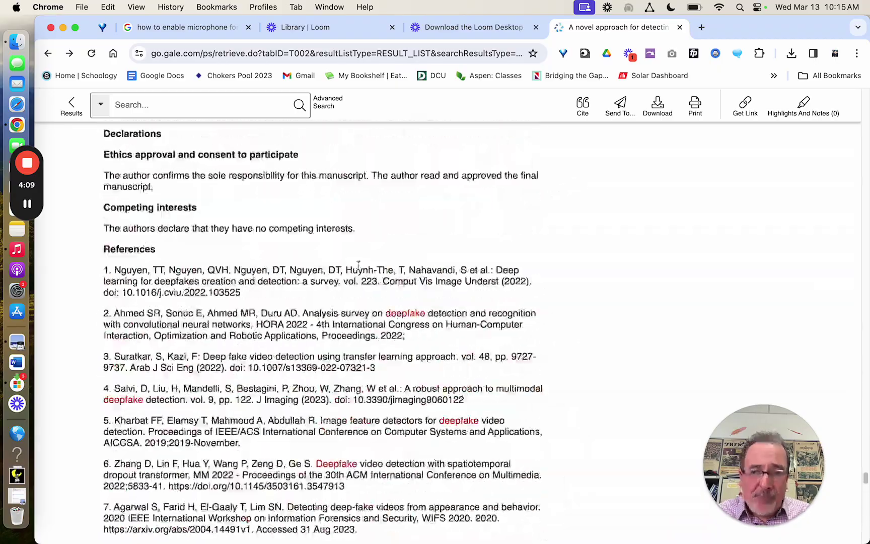
scroll(359, 265, "up", 20)
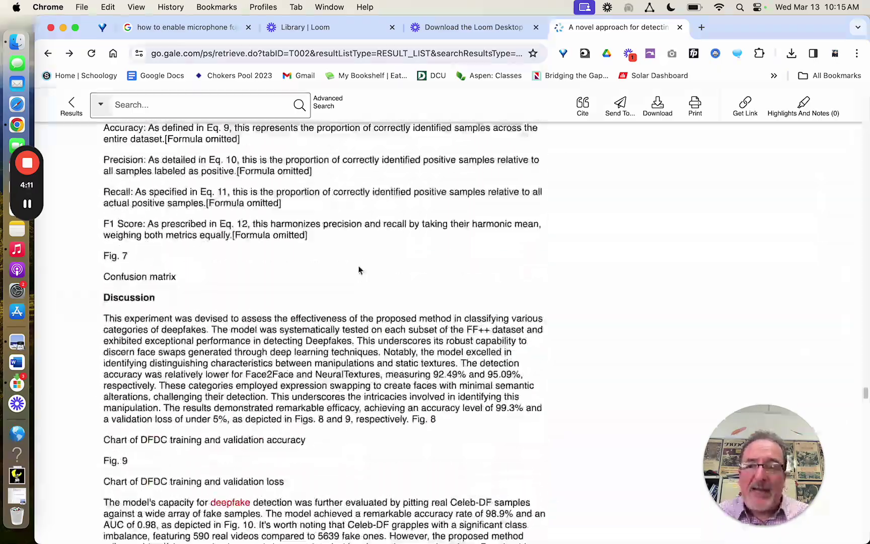
scroll(358, 270, "up", 20)
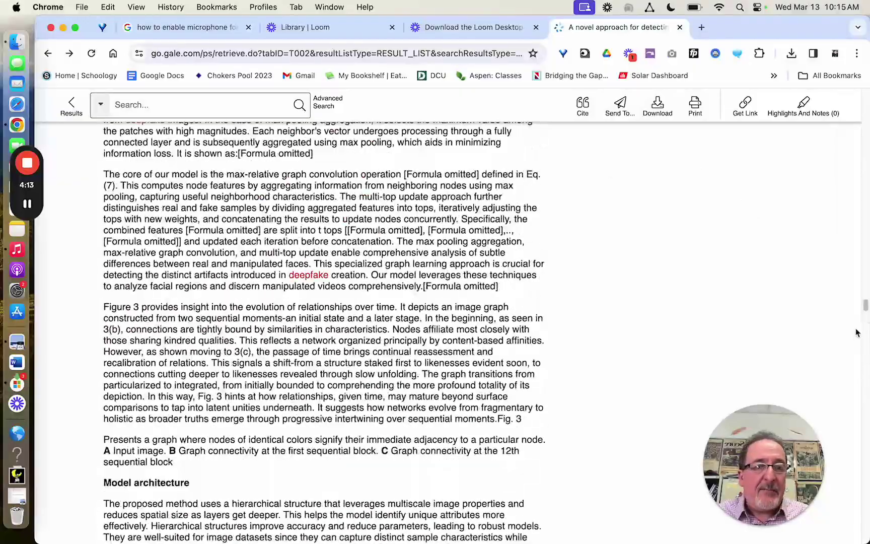
left_click_drag(866, 309, 864, 83)
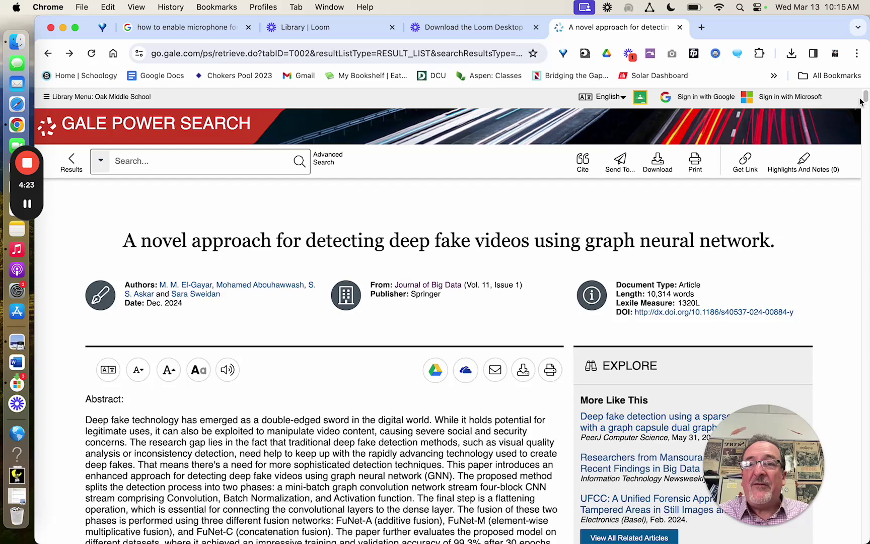
mouse_move(865, 100)
left_mouse_down()
mouse_move(865, 109)
mouse_move(866, 100)
left_mouse_up()
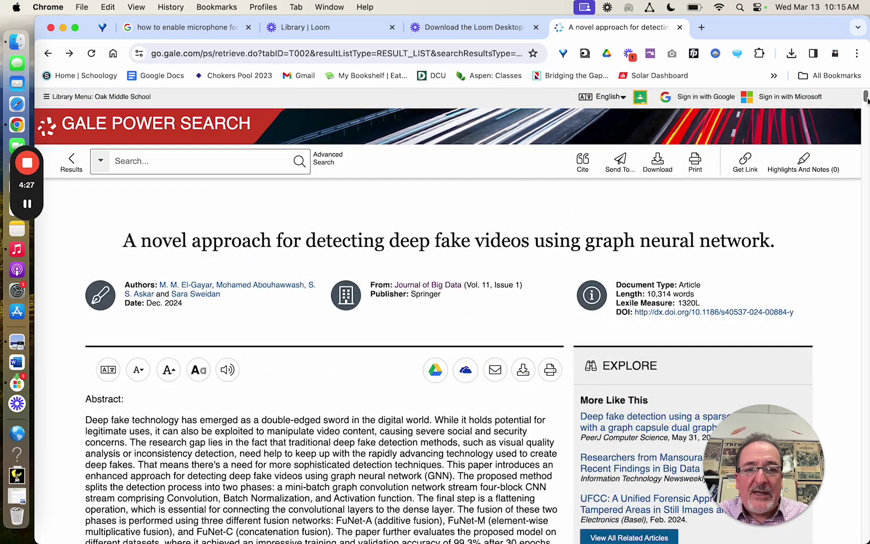
left_click_drag(867, 100, 865, 530)
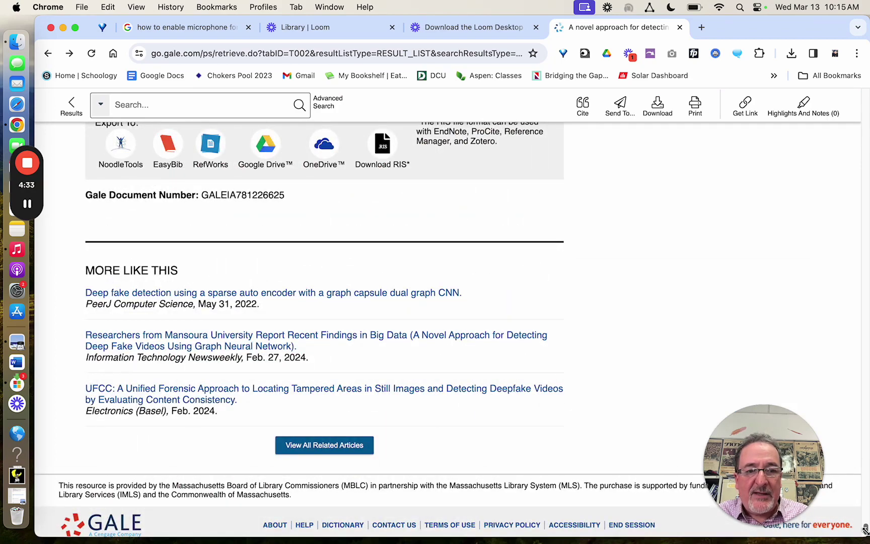
left_click_drag(864, 530, 866, 519)
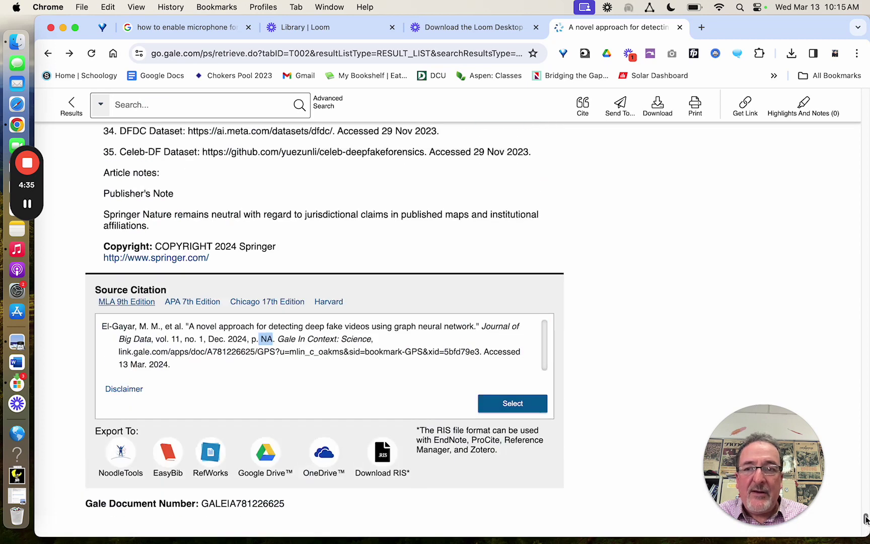
left_click(200, 329)
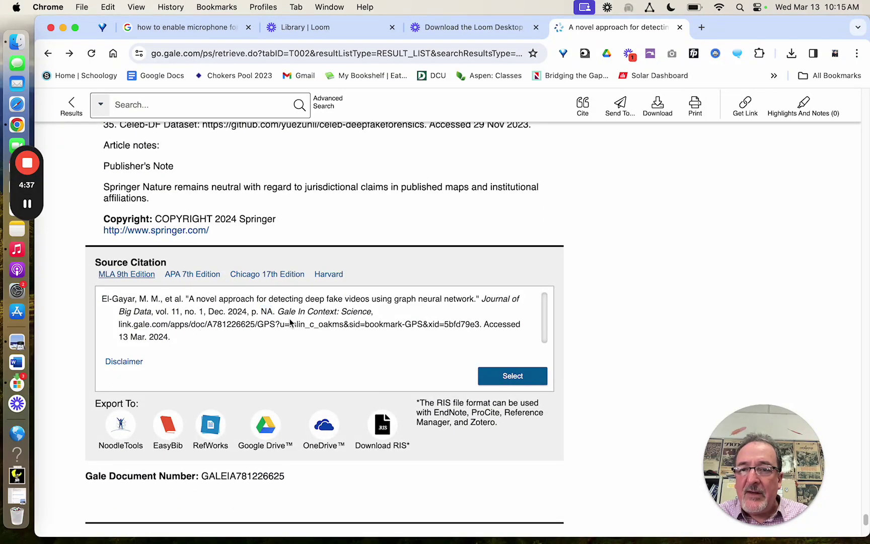
left_click_drag(278, 311, 375, 318)
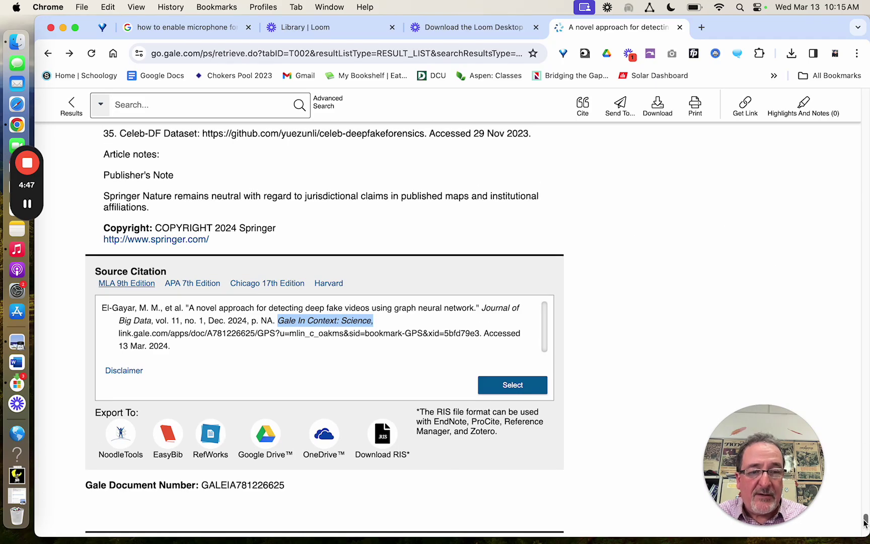
left_click_drag(866, 518, 866, 94)
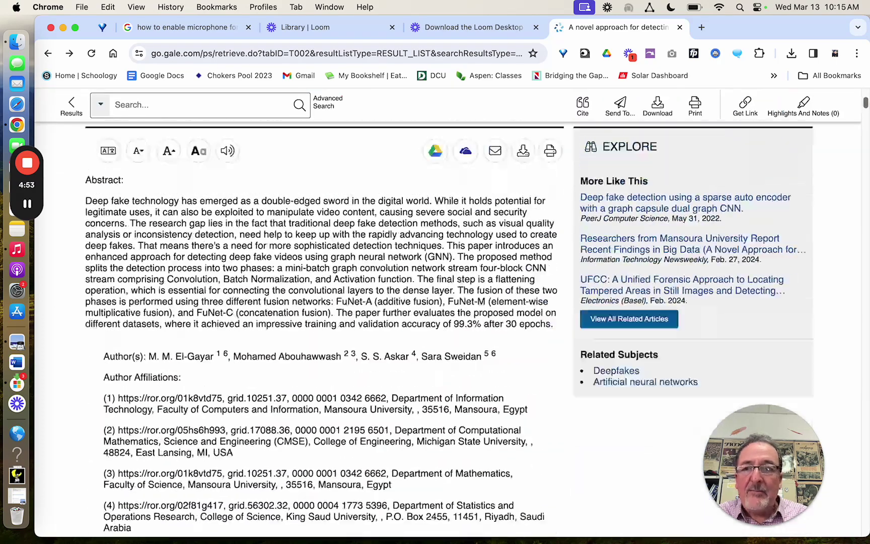
scroll(447, 313, "down", 1)
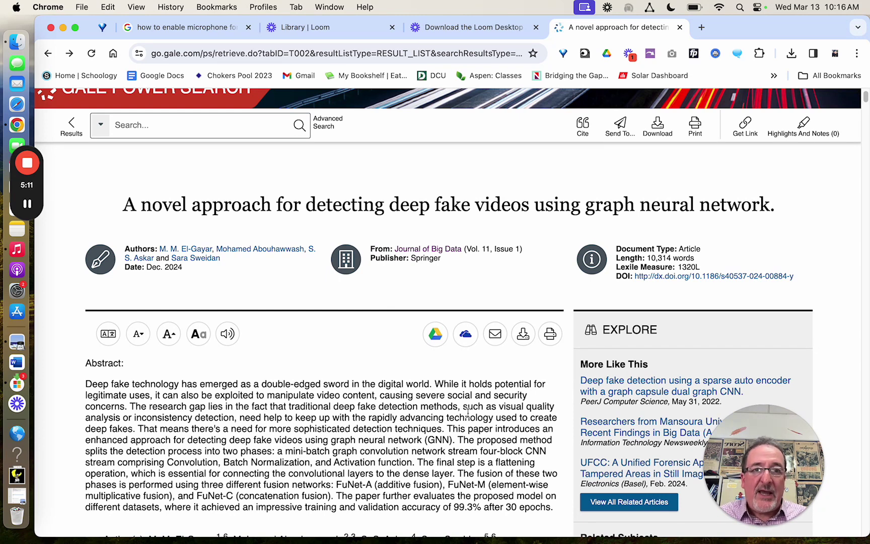
scroll(468, 413, "up", 1)
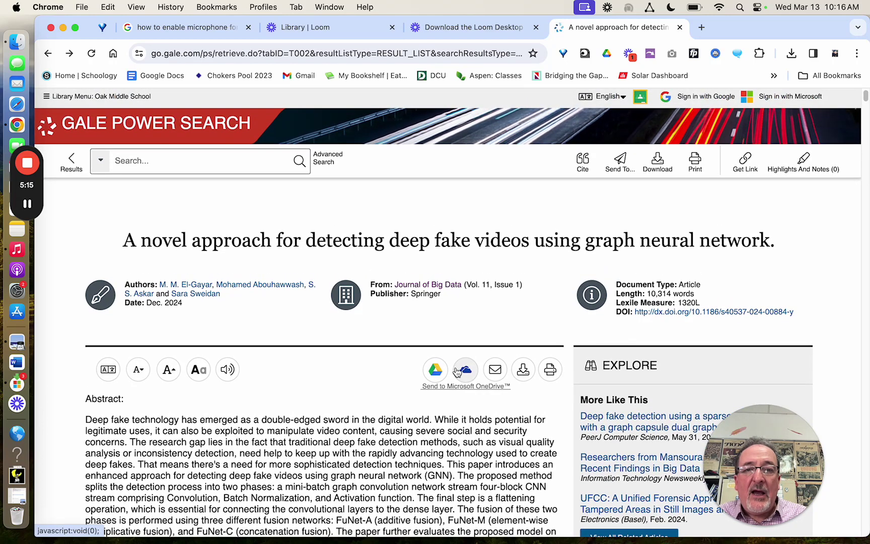
scroll(480, 332, "down", 1)
scroll(481, 332, "down", 1)
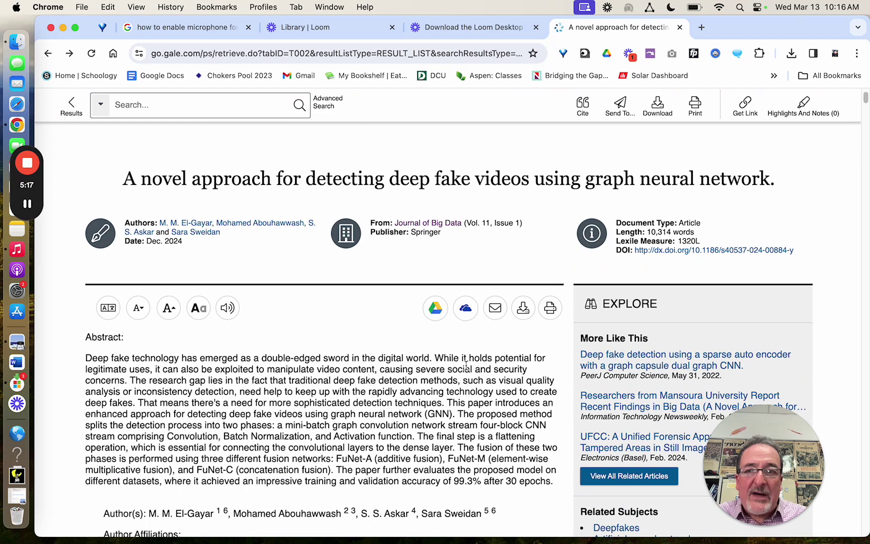
scroll(466, 366, "down", 2)
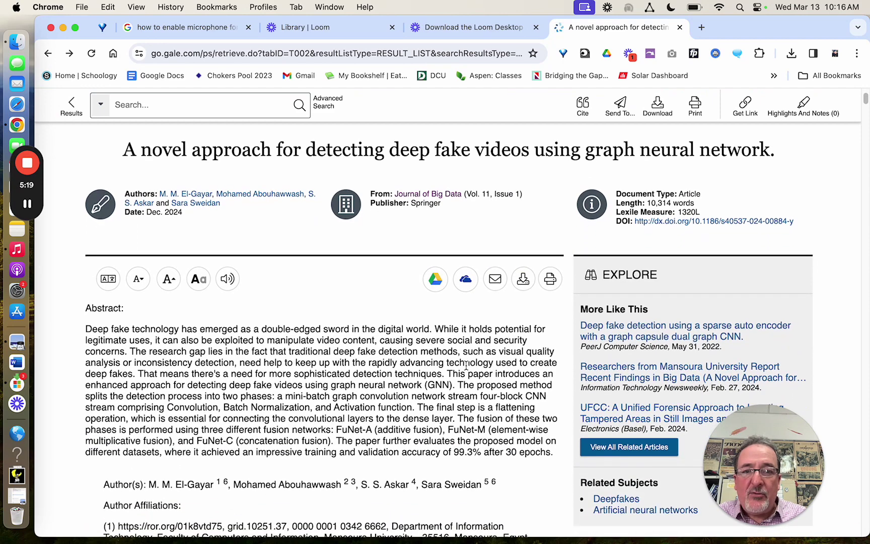
scroll(494, 236, "up", 2)
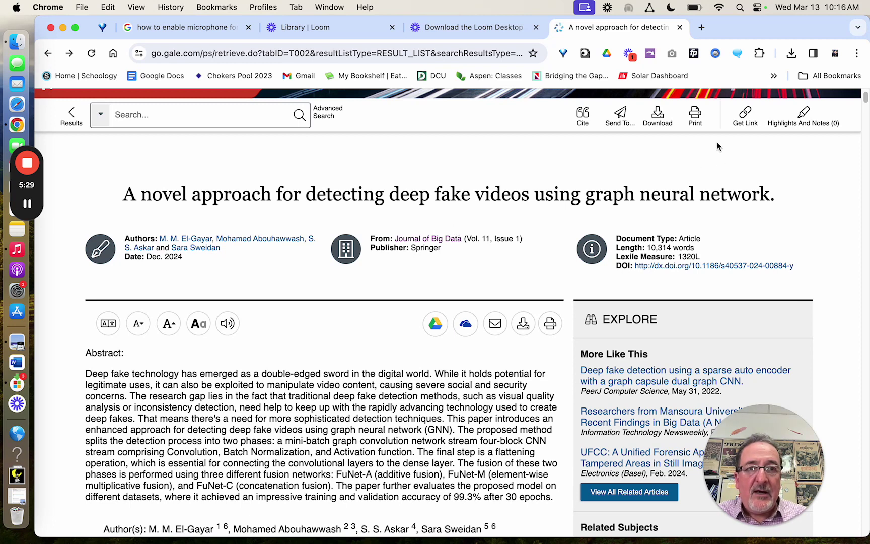
left_click(745, 124)
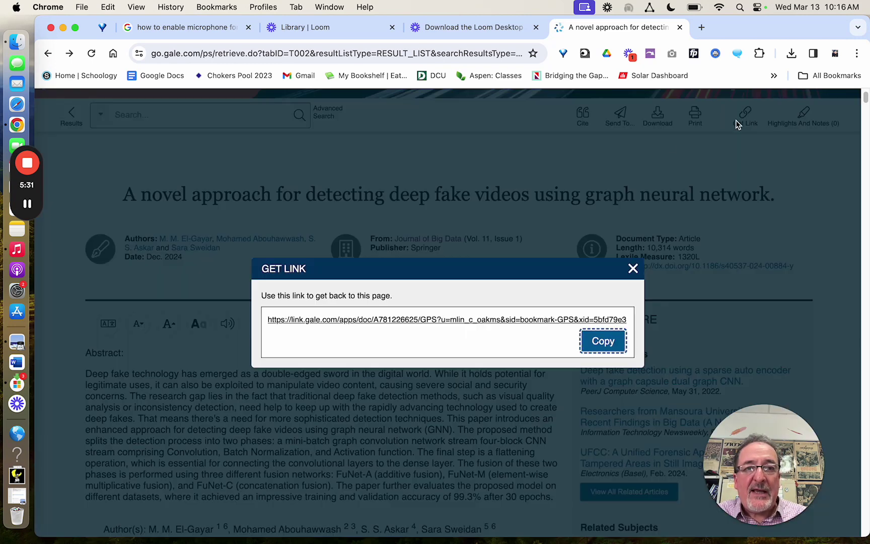
- Copy the article's persistent link from the Get Link dialog and close it
left_click(604, 342)
left_click(631, 272)
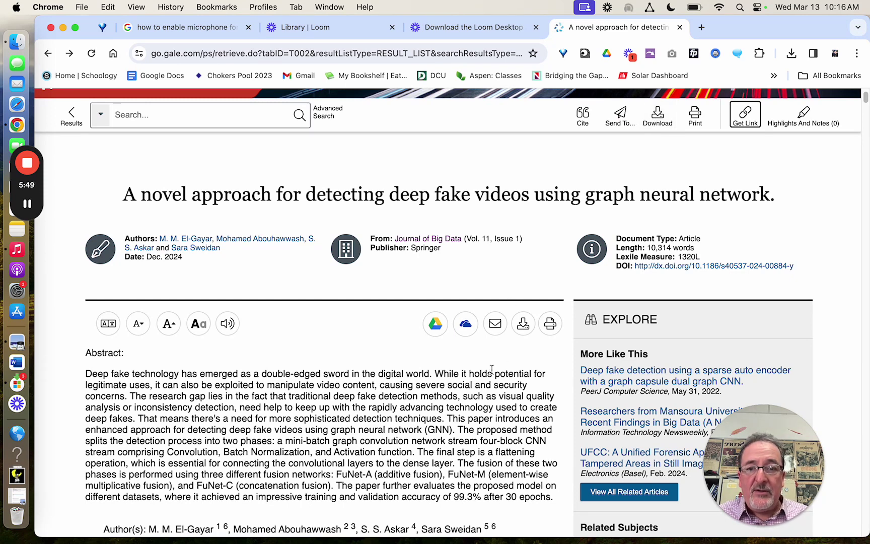
scroll(481, 384, "down", 3)
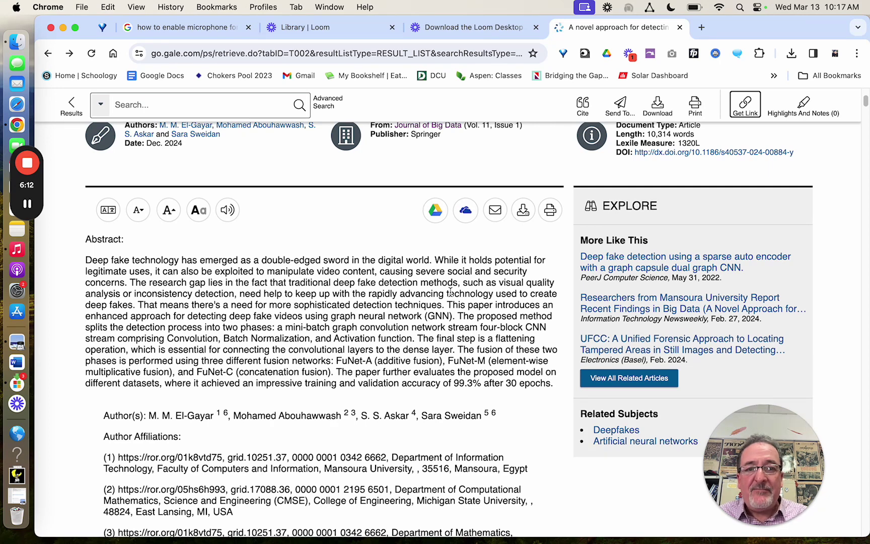
mouse_move(29, 164)
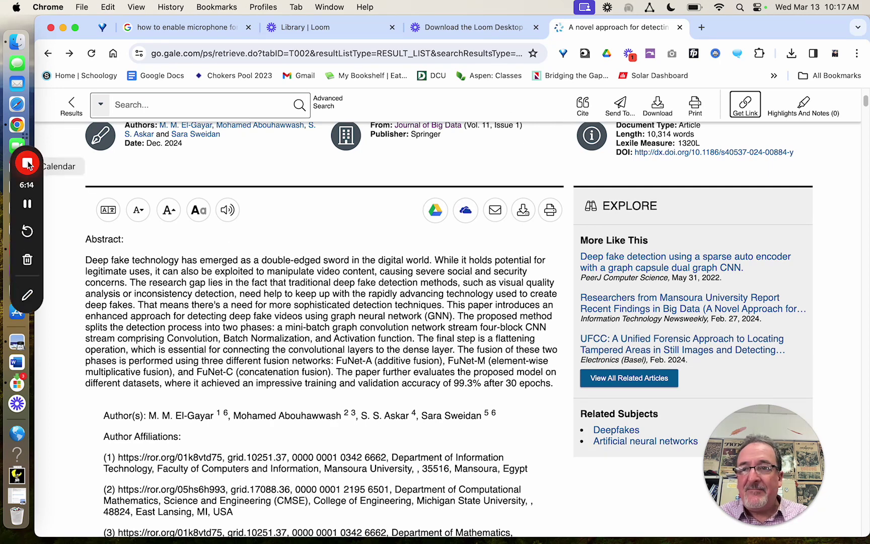